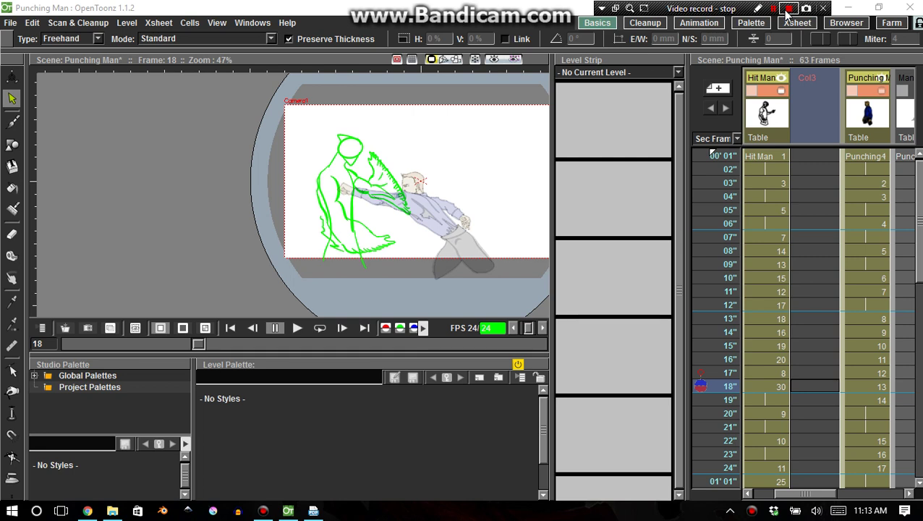
click(787, 9)
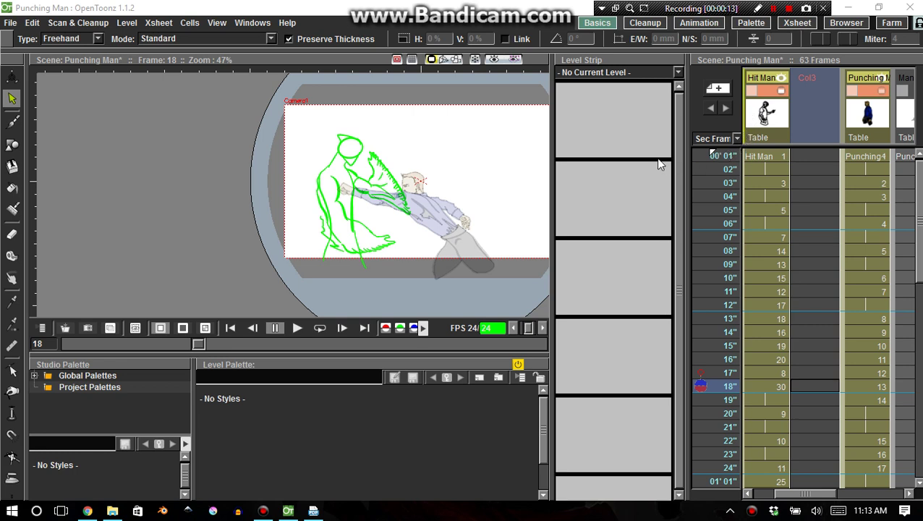
- Create a new Toonz Vector Level named Hit Man Cleanup in the empty Col3 column
right_click(798, 158)
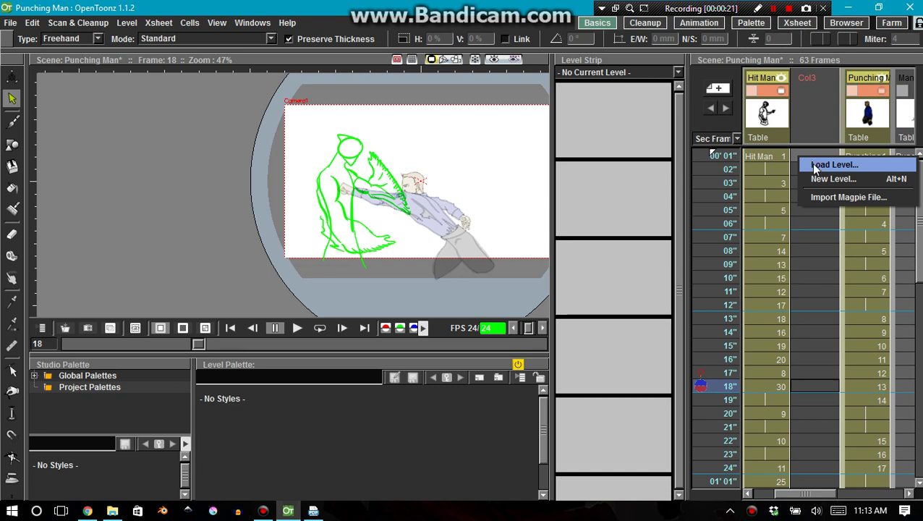
click(818, 180)
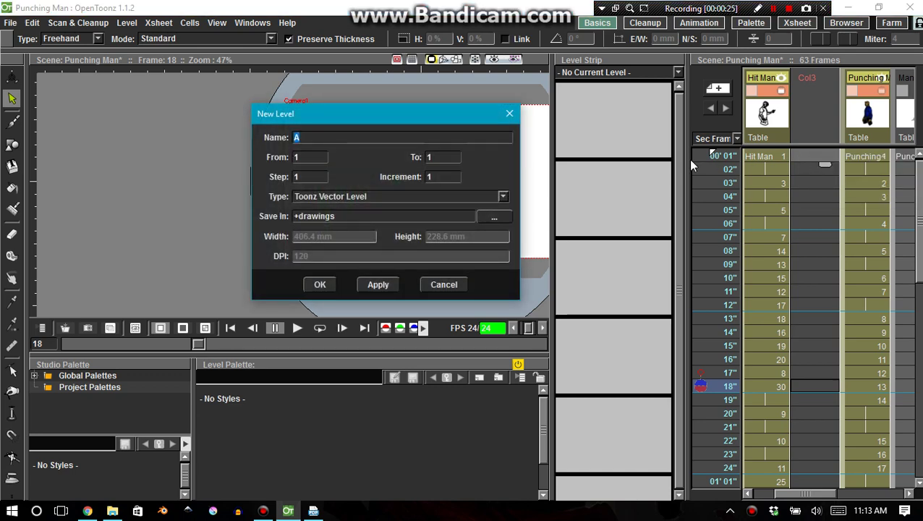
text(Hit Man Cleanup)
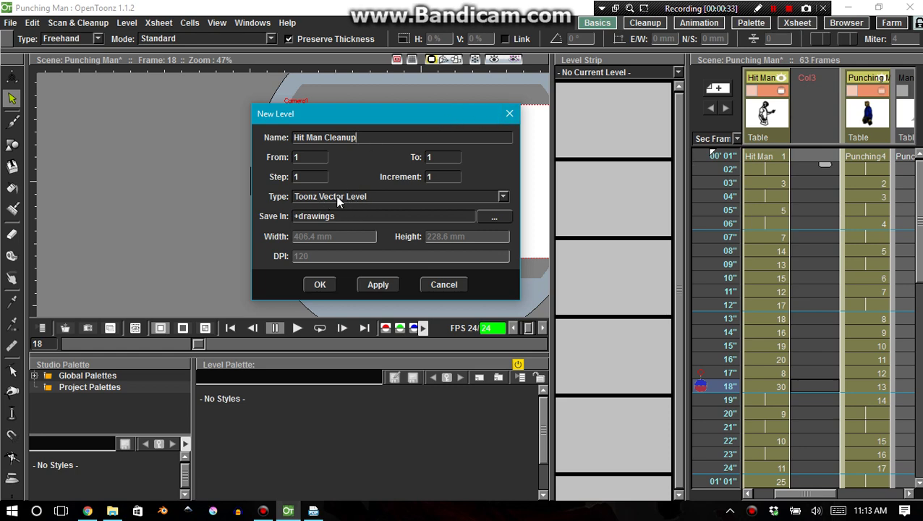
click(318, 286)
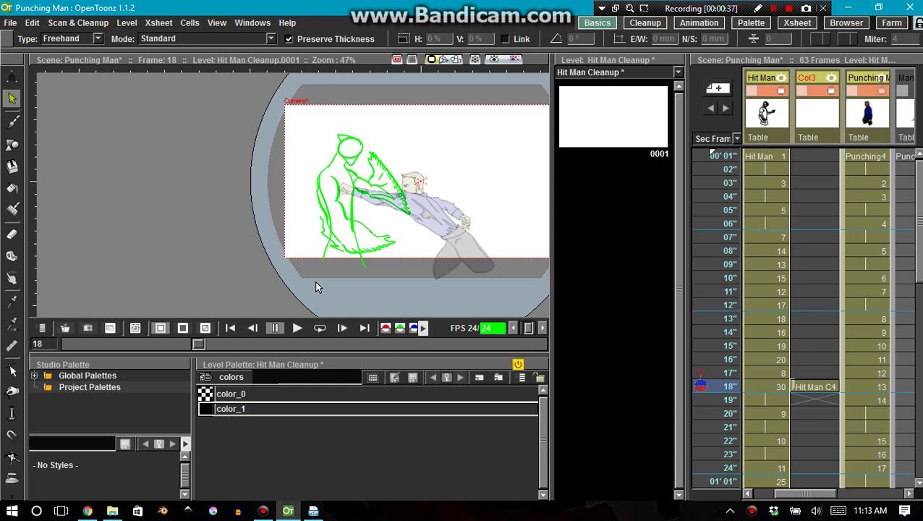
- Move the Hit Man Cleanup drawing in Col3 up to frame 1 and make that frame current
drag(794, 387, 794, 265)
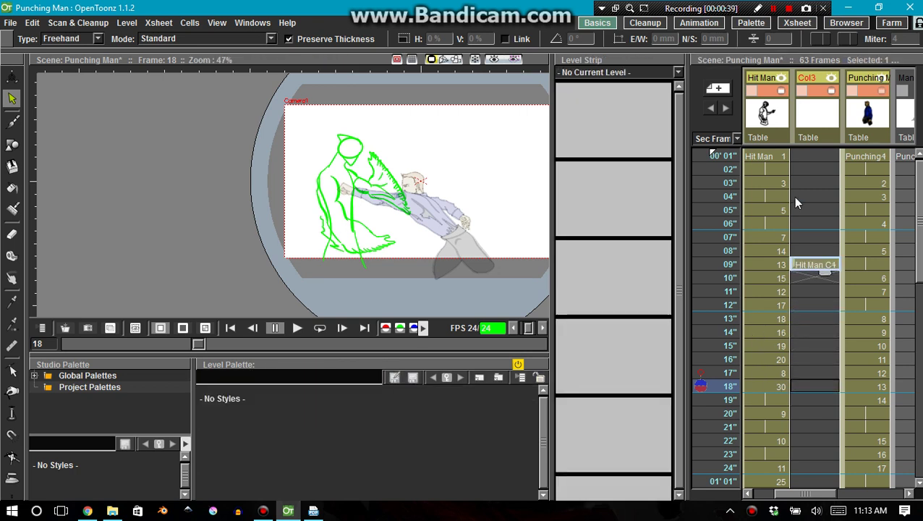
drag(796, 197, 800, 150)
click(806, 158)
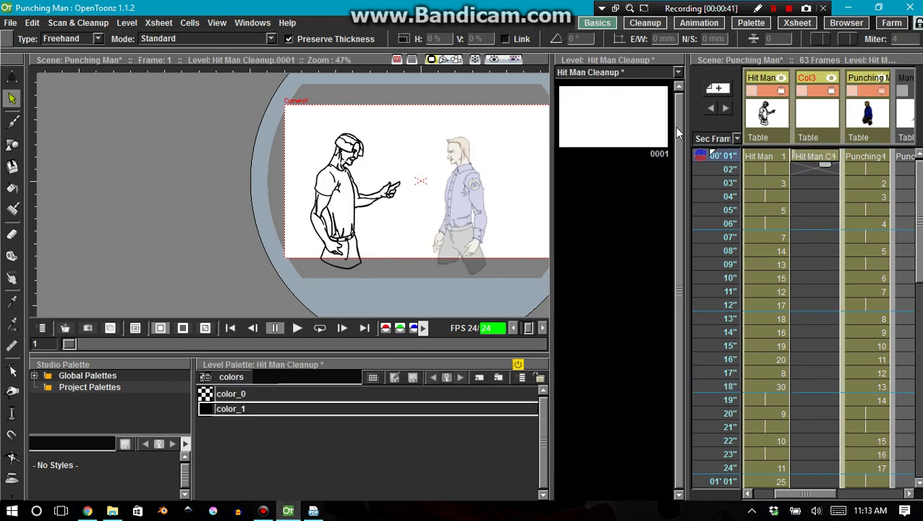
- Select and copy drawings 0001 through 0008 of the Hit Man level
click(761, 154)
click(613, 140)
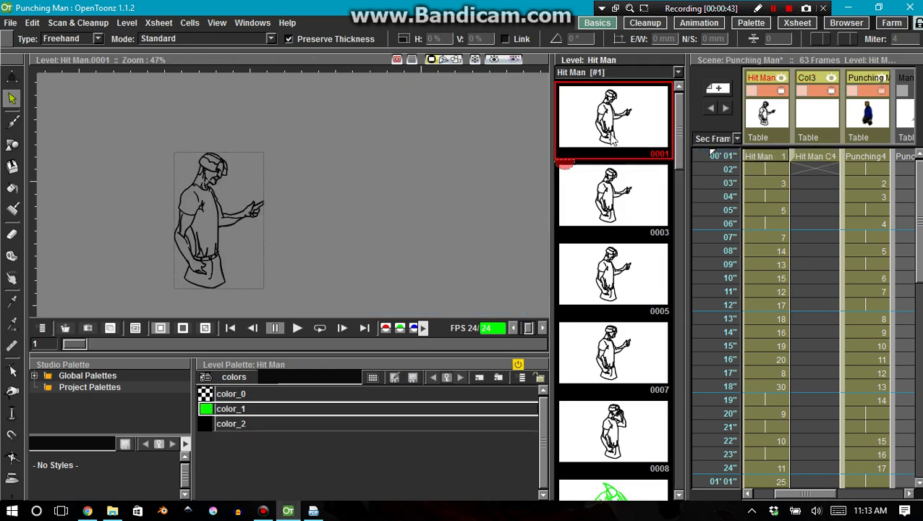
shift+click(619, 443)
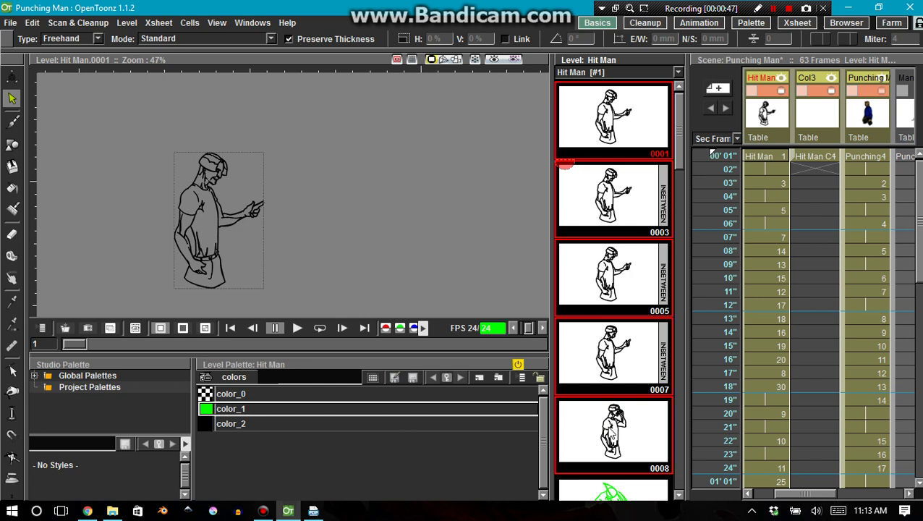
- Draw a diagonal brush stroke between the two men on the first Hit Man Cleanup drawing
click(811, 156)
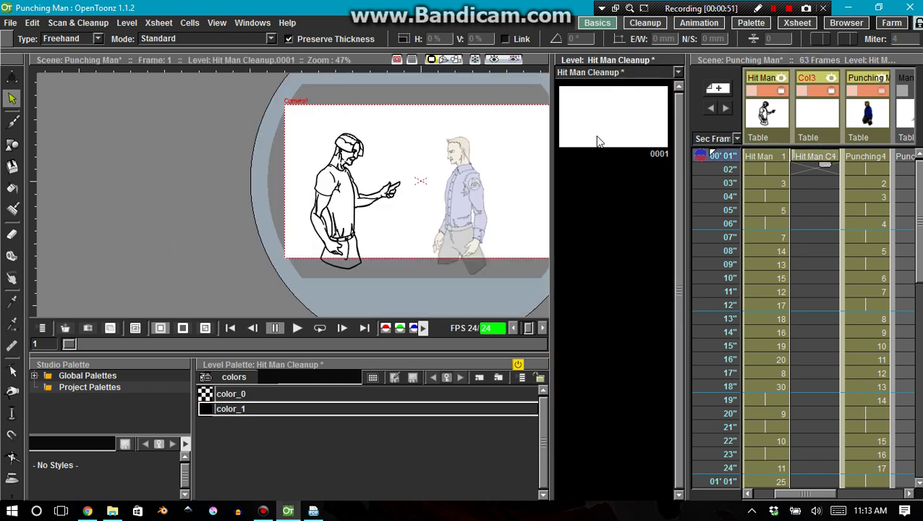
key(b)
drag(444, 150, 405, 195)
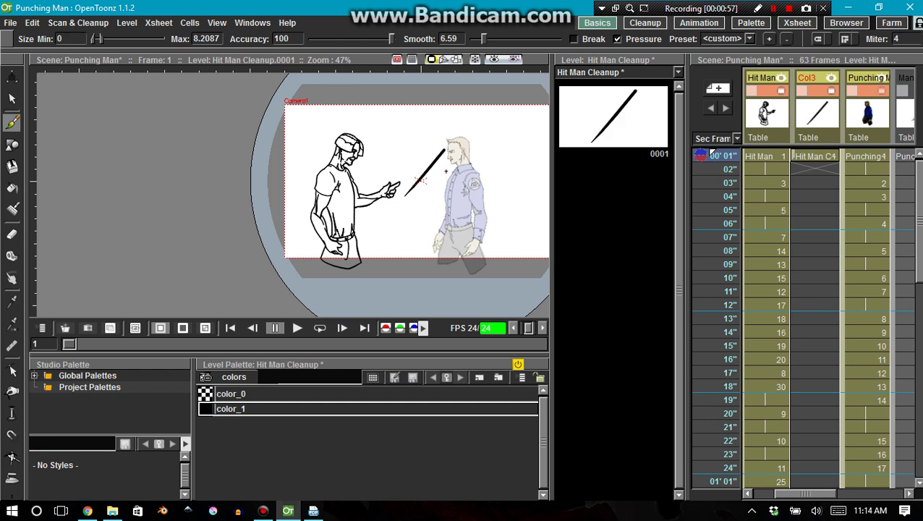
- Paste the copied Hit Man drawings into the Hit Man Cleanup level at drawing 0001, keeping the original palette
click(638, 113)
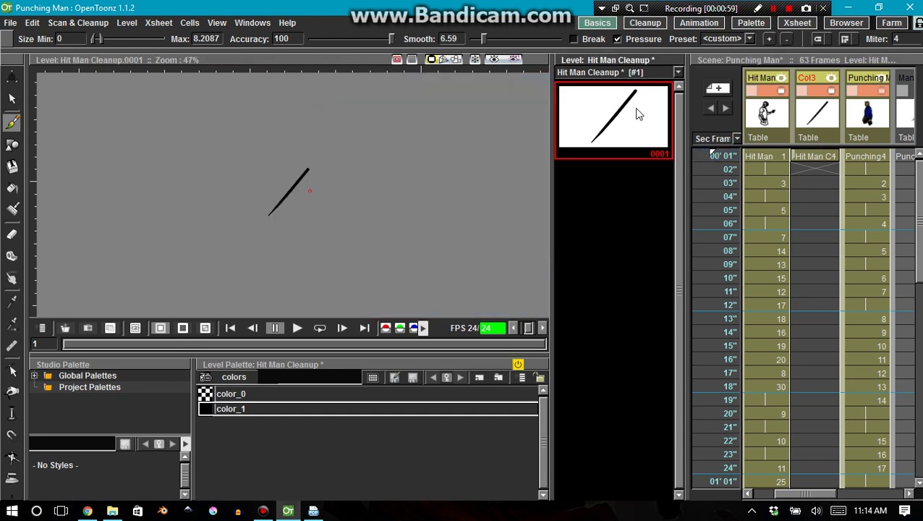
key(ctrl+v)
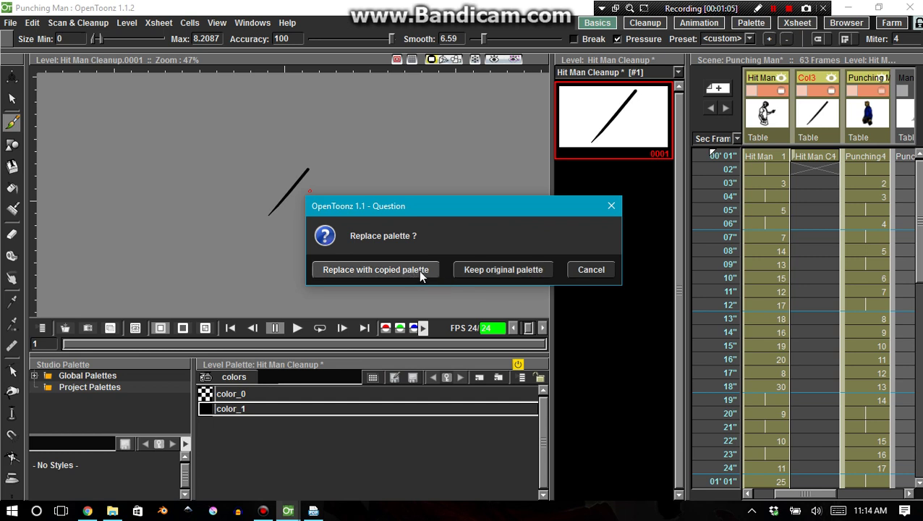
click(476, 268)
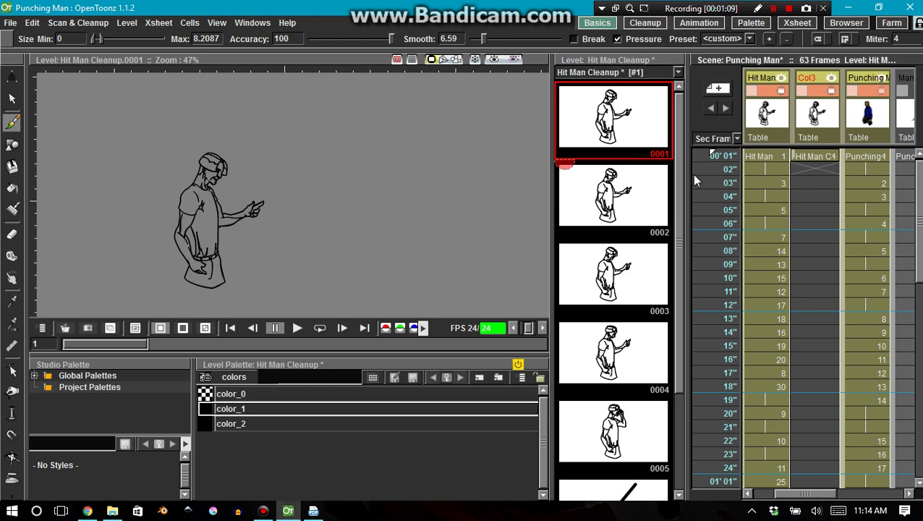
scroll(622, 387, down, 1)
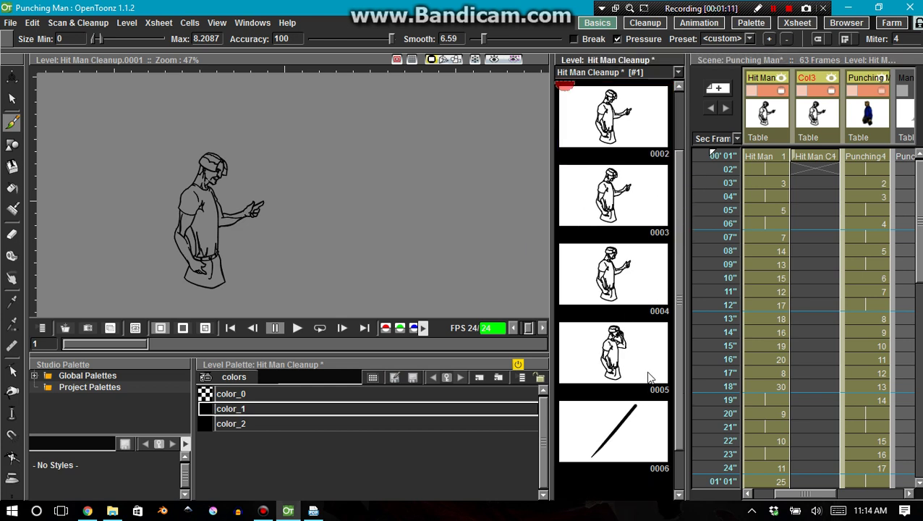
scroll(649, 377, up, 1)
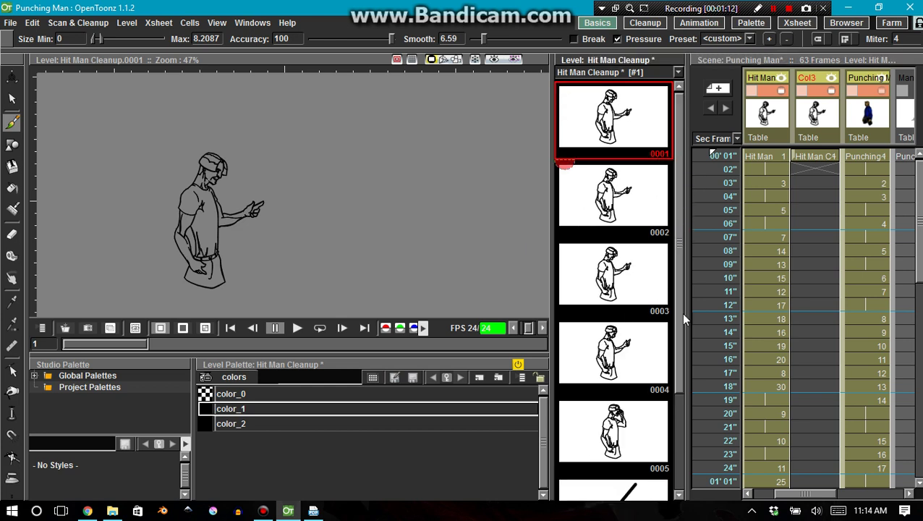
- Make a test scribble above the pointing hand on the first Hit Man Cleanup drawing and undo it
click(760, 155)
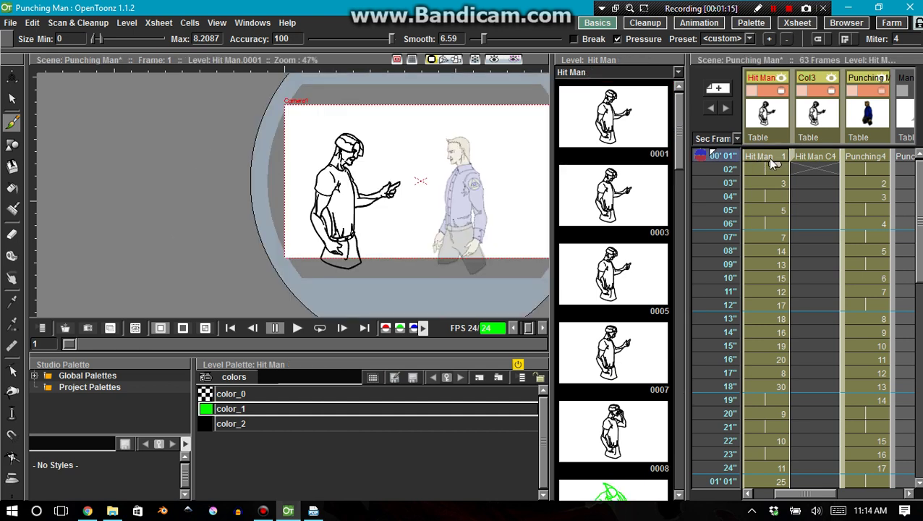
click(800, 165)
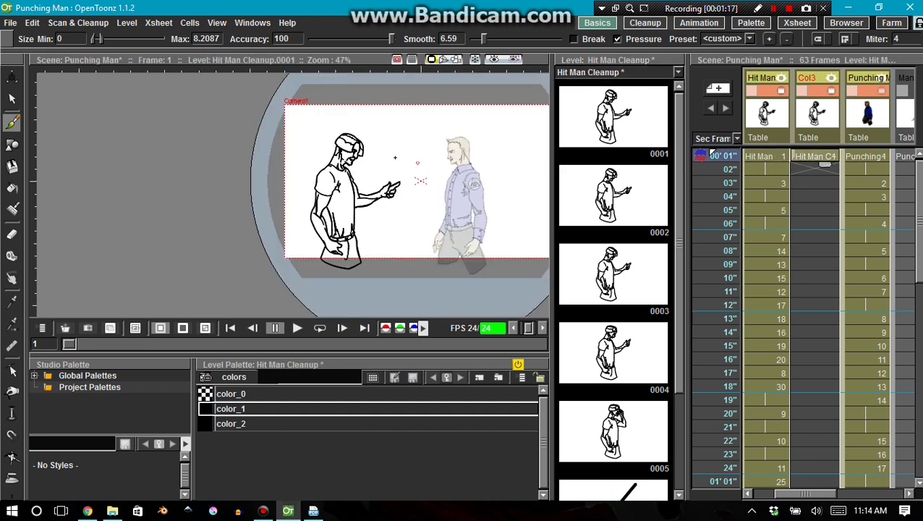
mouse_move(364, 182)
mouse_down()
mouse_move(402, 154)
mouse_move(411, 131)
mouse_up()
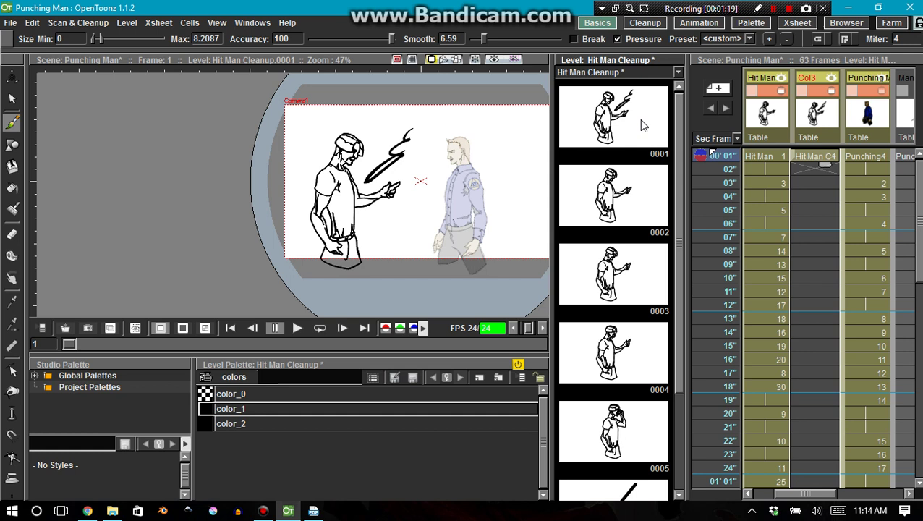
click(749, 136)
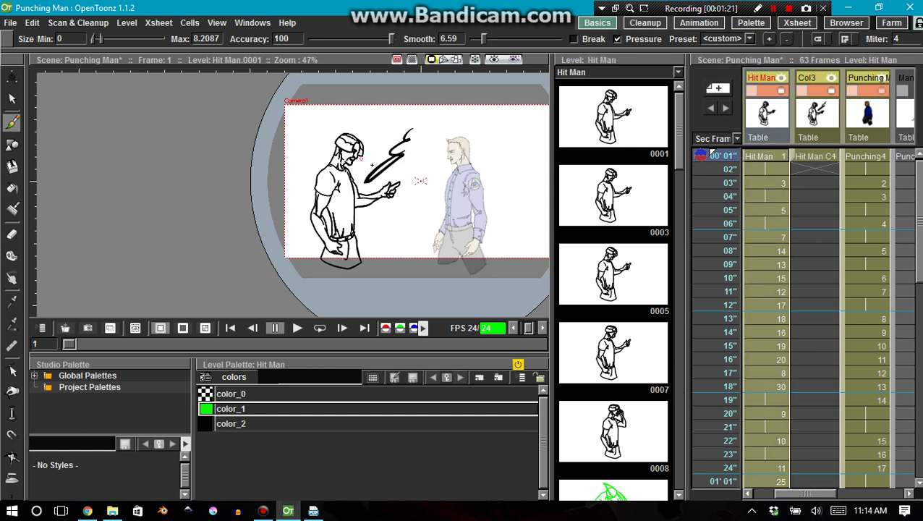
key(ctrl+z)
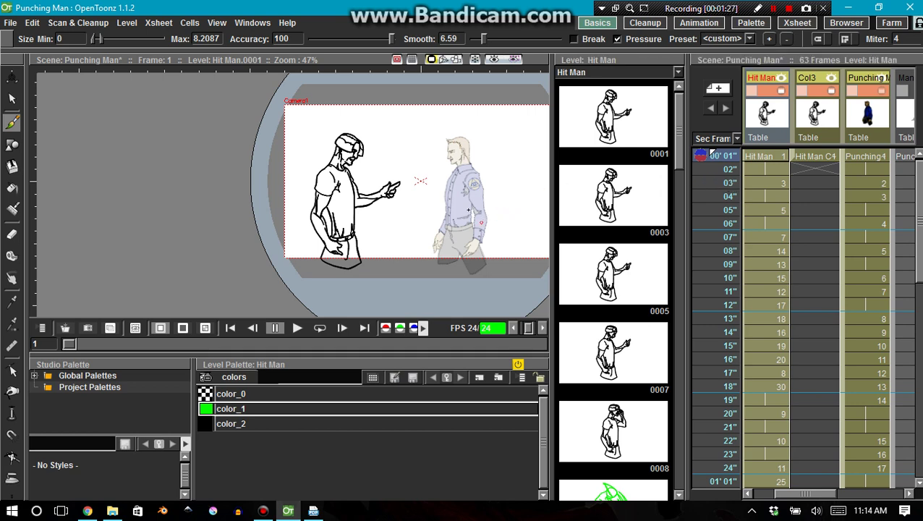
- Show the rough Man column in the camera view and save the scene
scroll(382, 205, up, 3)
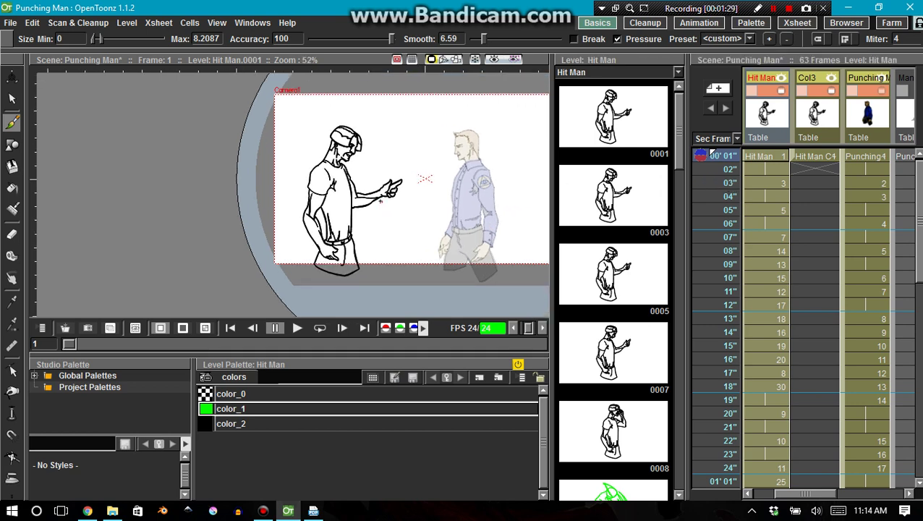
scroll(378, 200, up, 1)
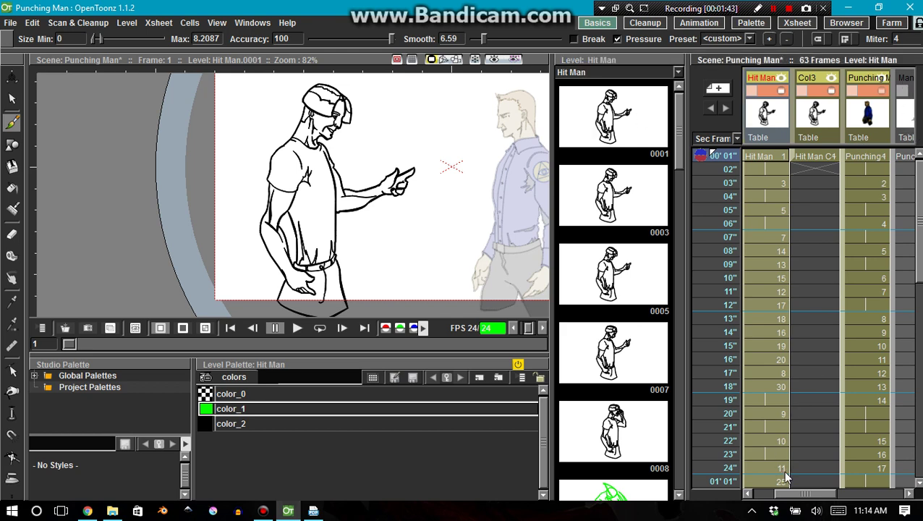
drag(788, 494, 834, 491)
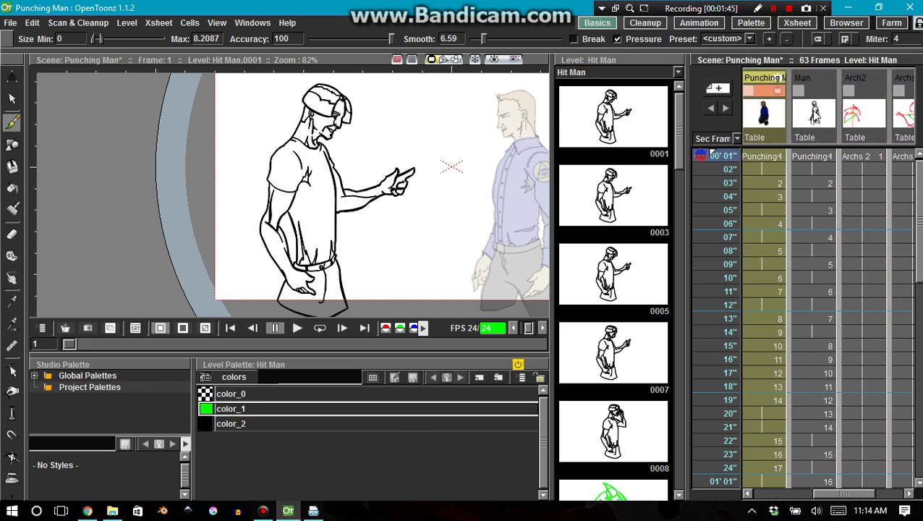
click(813, 89)
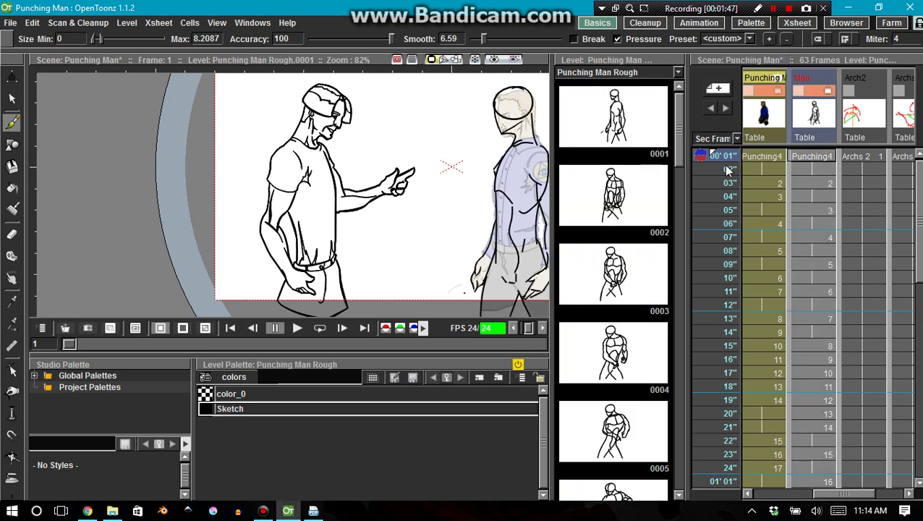
click(319, 328)
key(ctrl+s)
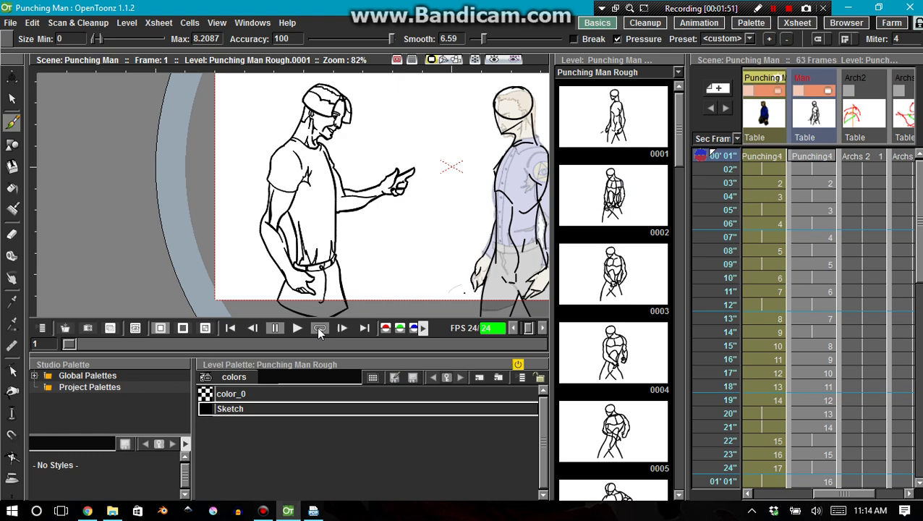
- Hide the rough Man column from the camera view
scroll(370, 227, down, 3)
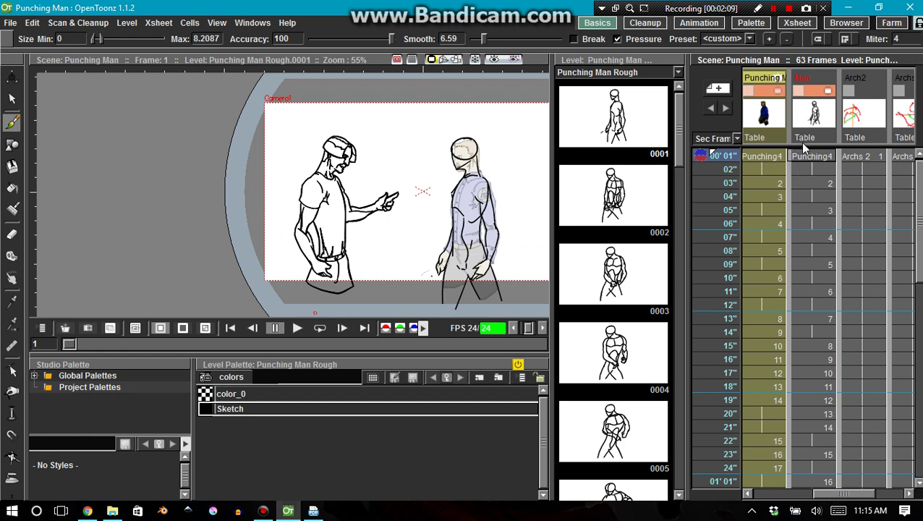
click(804, 92)
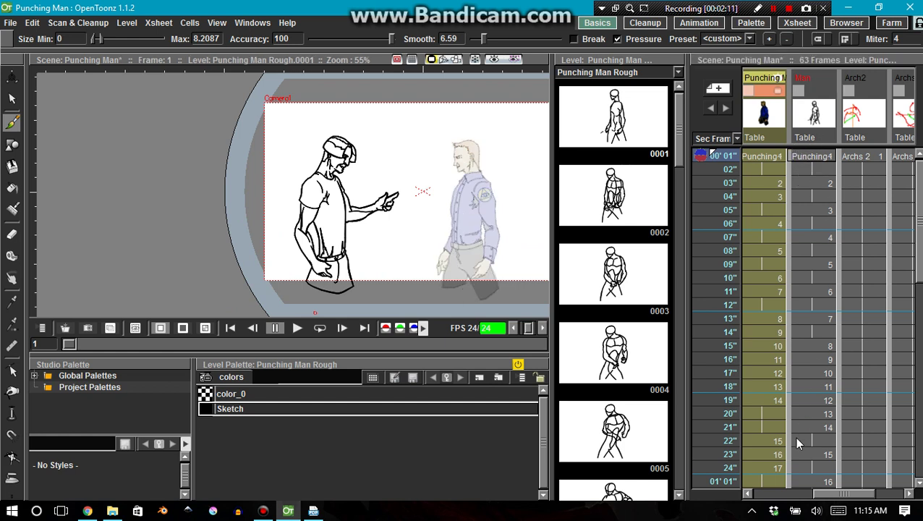
- Try a brush stroke above the pointing hand with the Punching Man Rough level active and undo it
drag(829, 494, 774, 503)
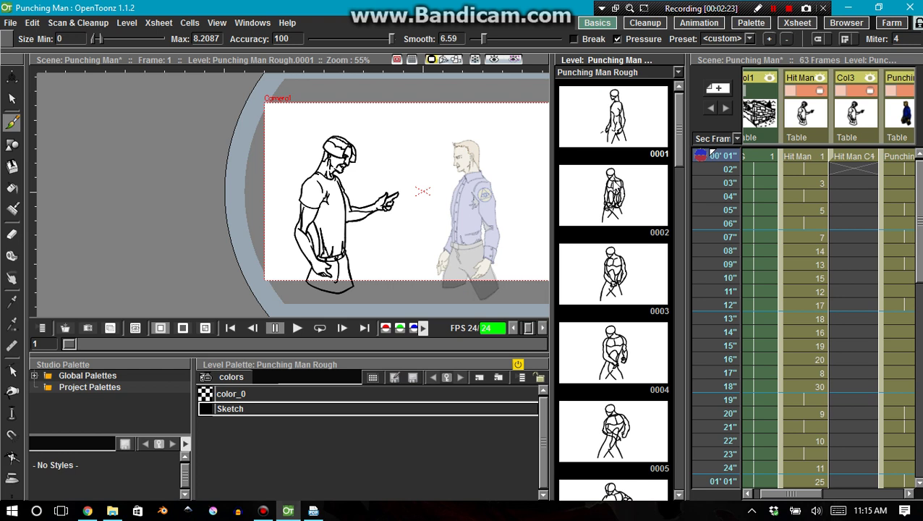
drag(368, 173, 403, 141)
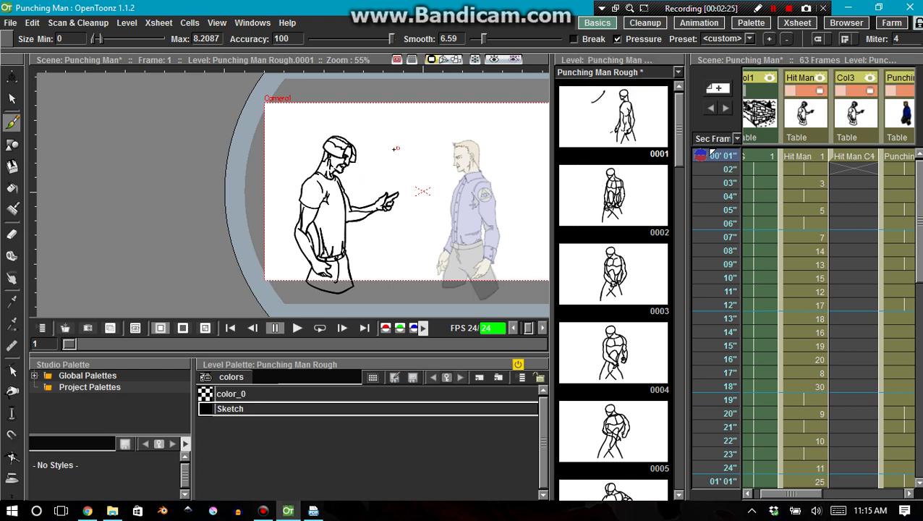
key(ctrl+z)
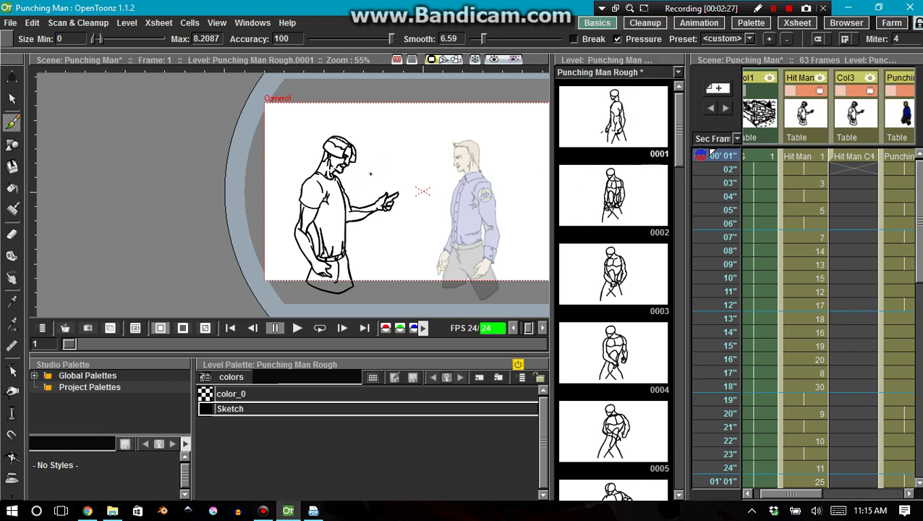
- Place Hit Man Cleanup drawings 0002 through 0005 in Col3 at frames 2 to 5
click(842, 156)
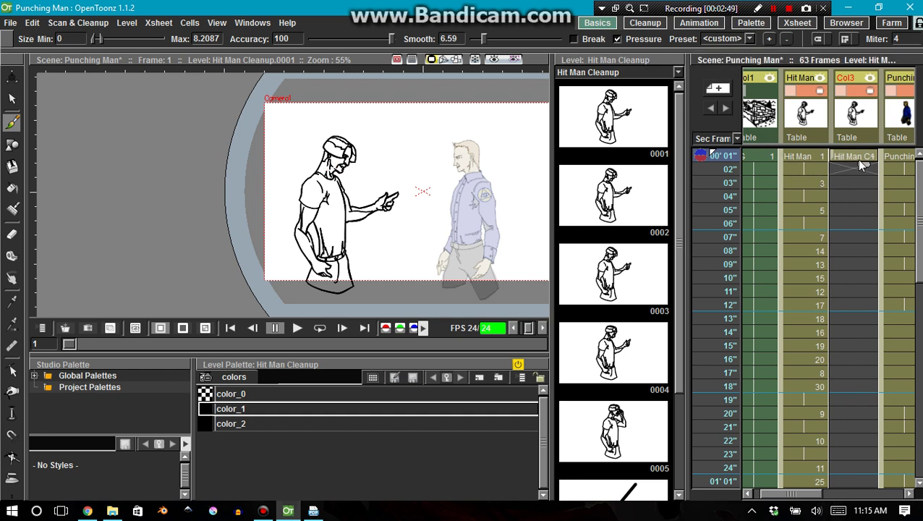
click(624, 270)
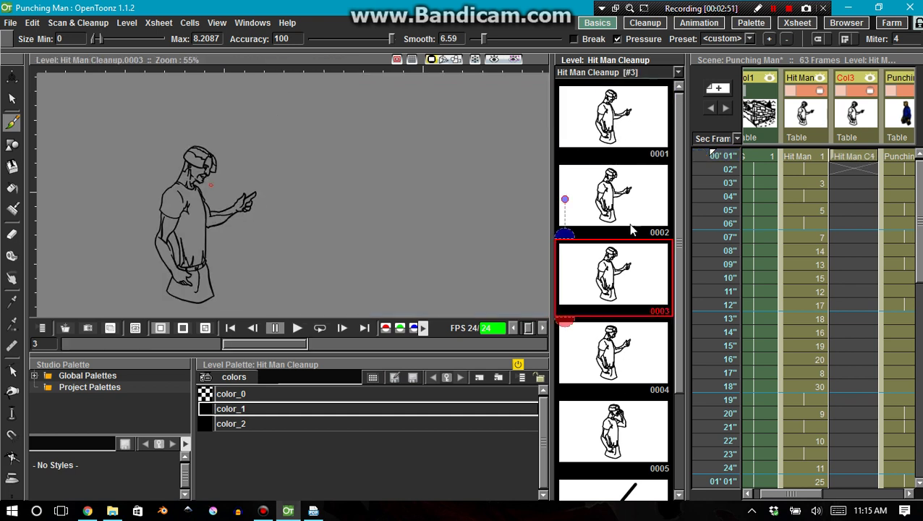
click(610, 136)
shift+click(610, 421)
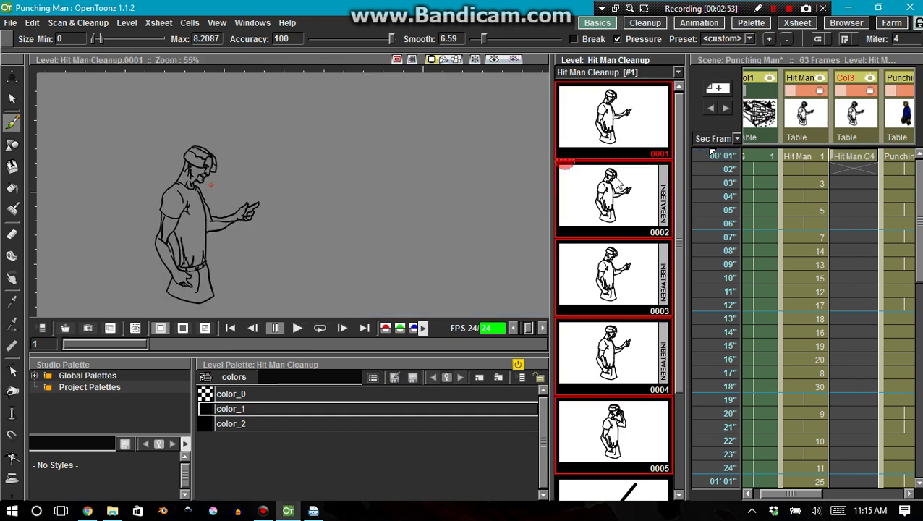
click(614, 197)
shift+click(624, 437)
drag(626, 199, 846, 173)
- Delete the diagonal-line drawing 0006 from the Hit Man Cleanup level
click(615, 490)
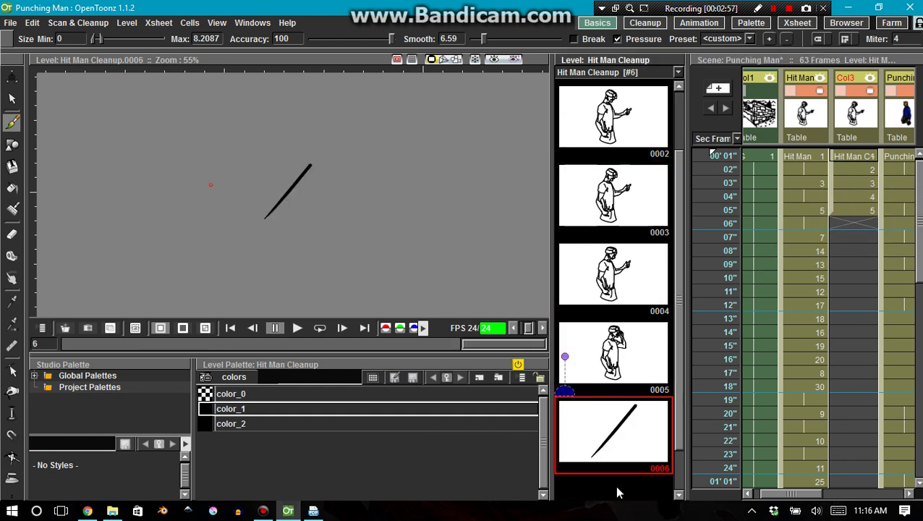
key(Delete)
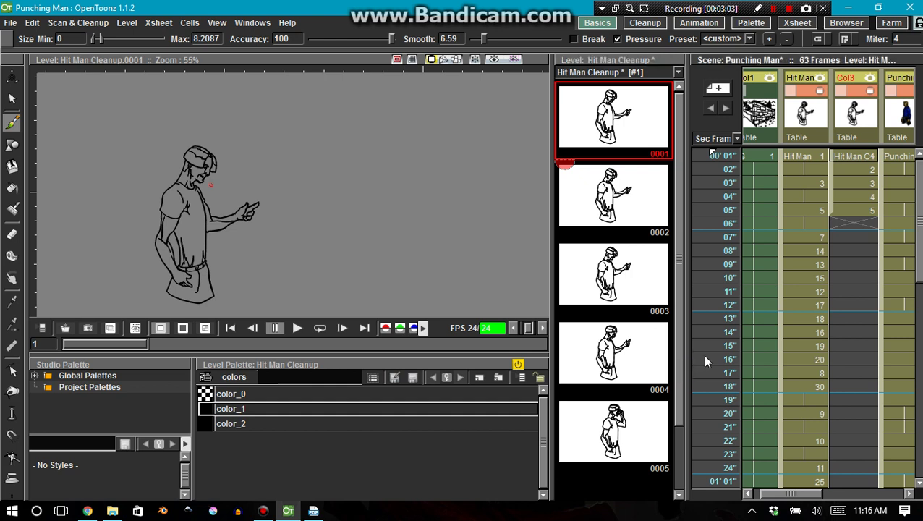
- Try deleting drawing 0002 from the Hit Man Cleanup level and undo the deletion
click(603, 202)
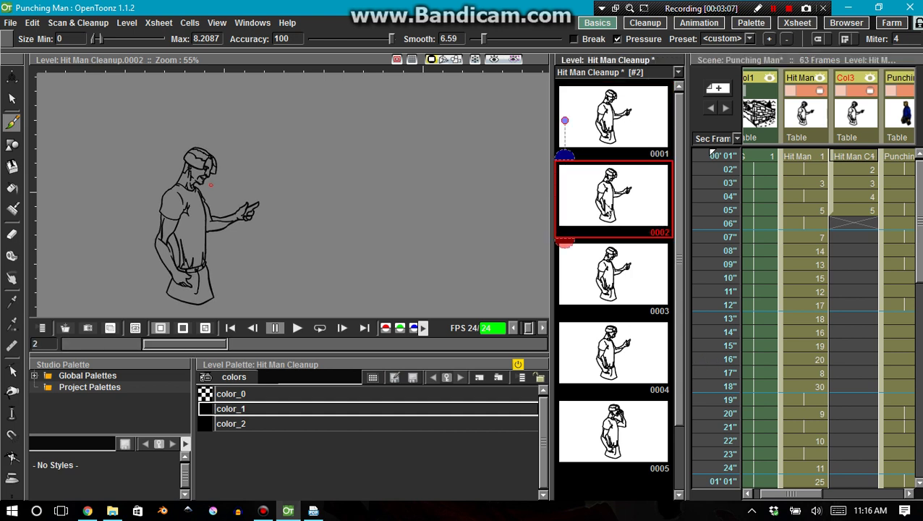
key(Delete)
key(ctrl+z)
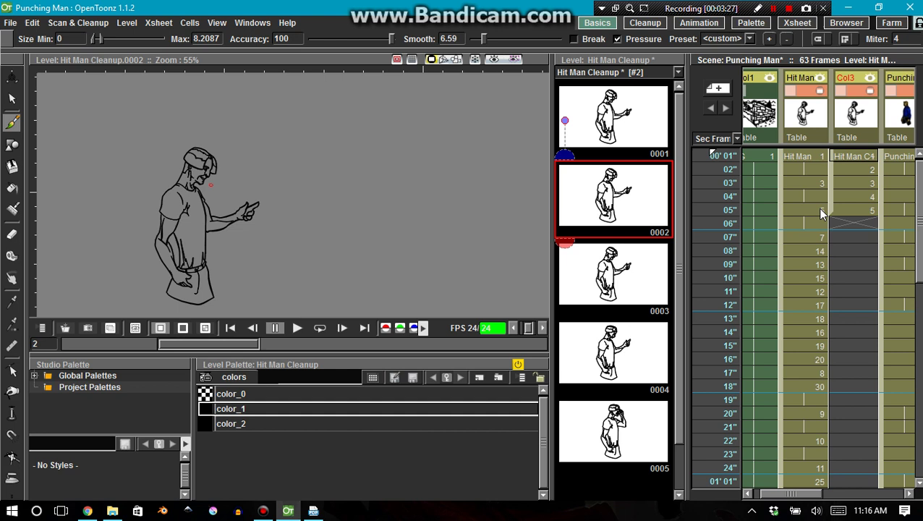
- Compare the drawings exposed in Col3 with the Hit Man column over frames 1 to 7
click(840, 208)
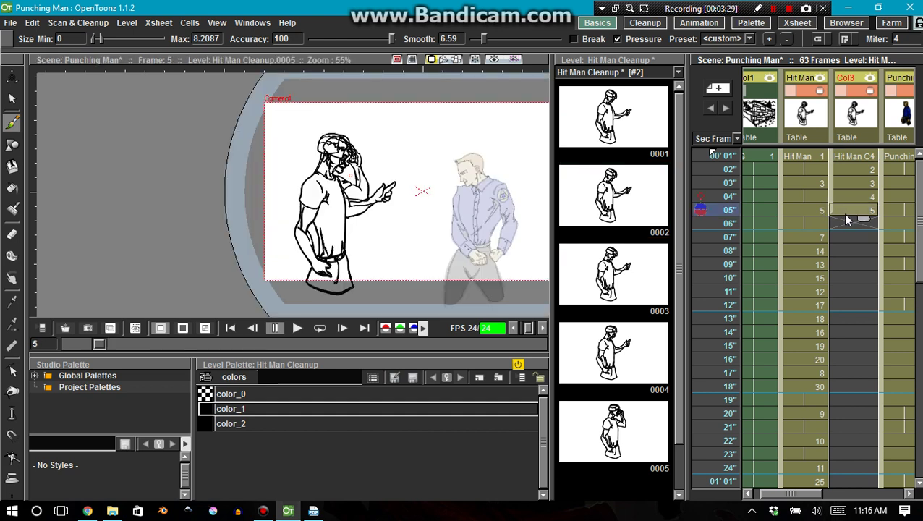
click(842, 196)
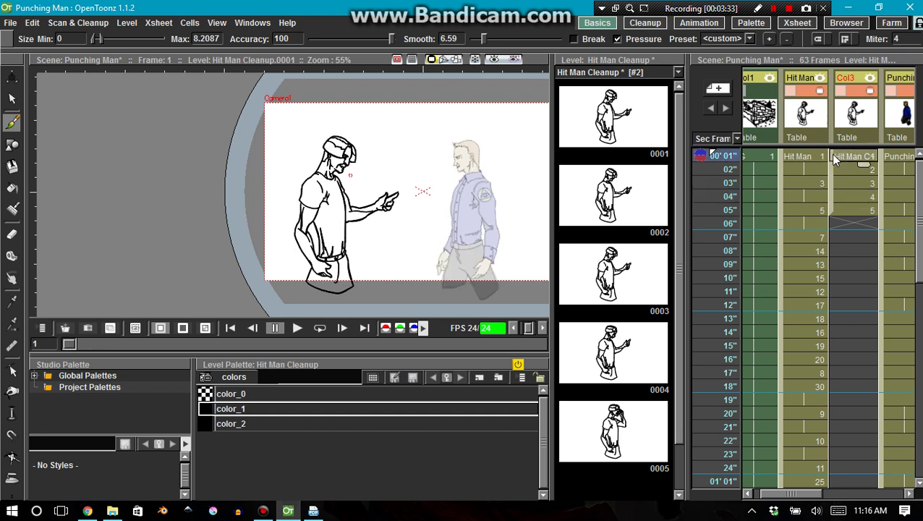
click(841, 170)
click(839, 182)
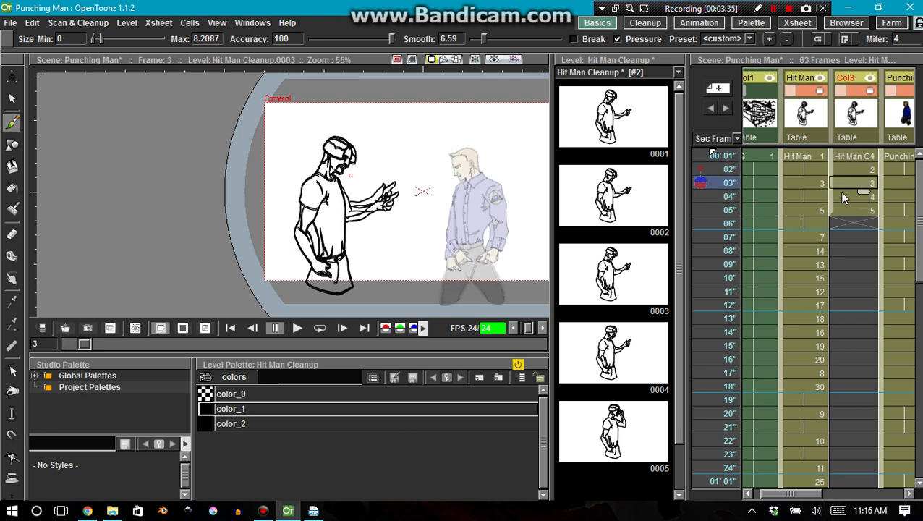
click(838, 197)
click(842, 211)
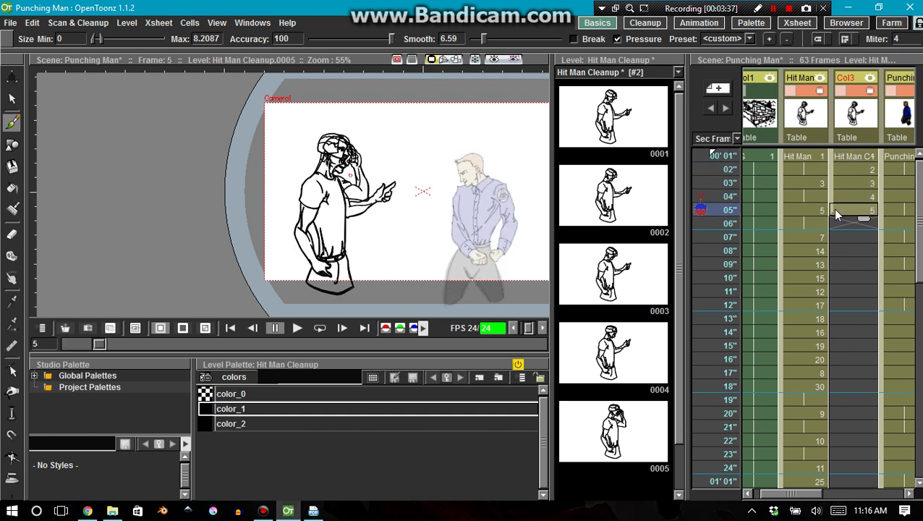
click(809, 158)
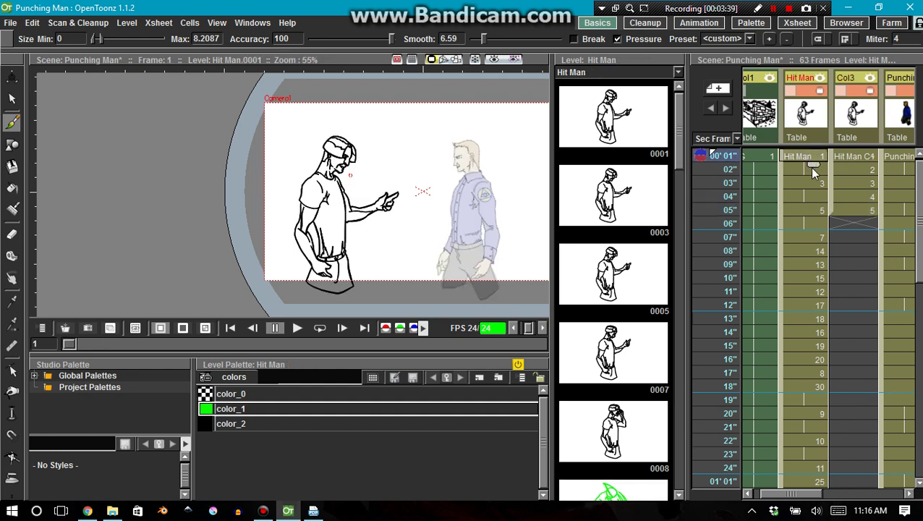
click(843, 224)
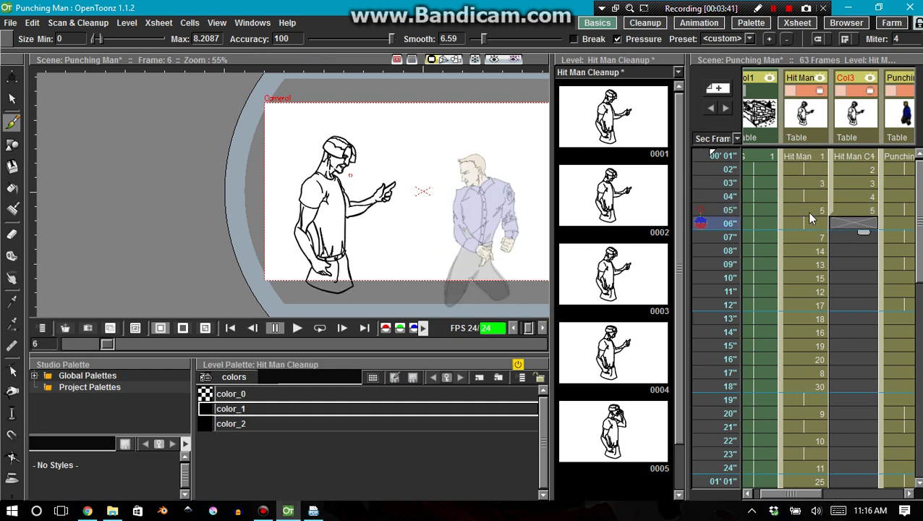
click(838, 237)
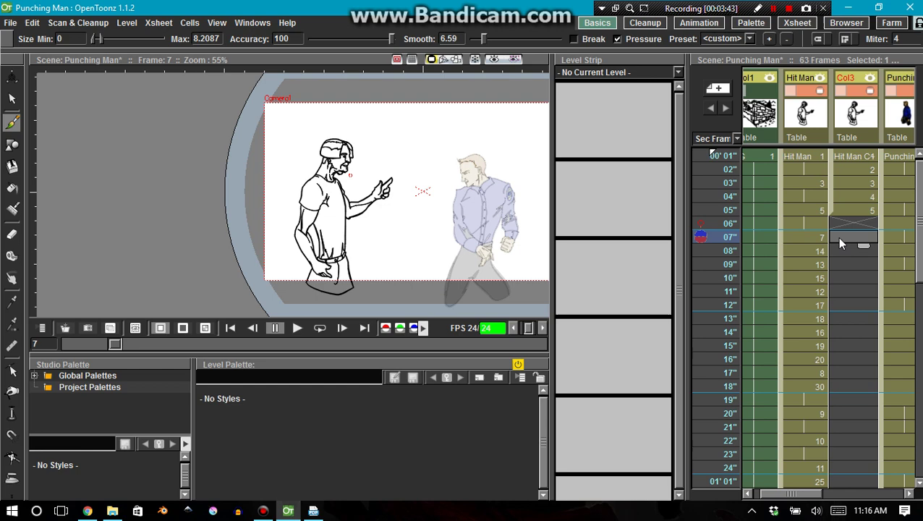
- Extend Hit Man Cleanup drawings 1, 2 and 3 in Col3 so each holds for two frames
click(840, 159)
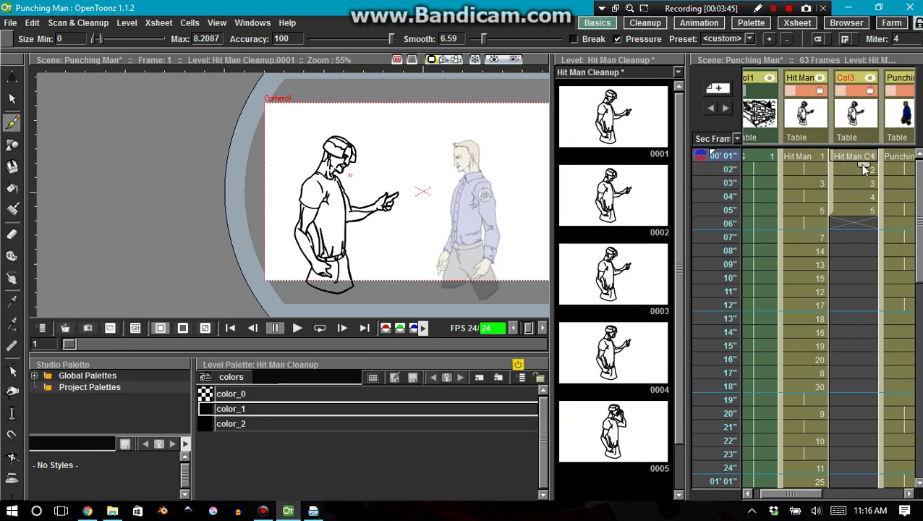
drag(862, 164, 858, 174)
click(855, 184)
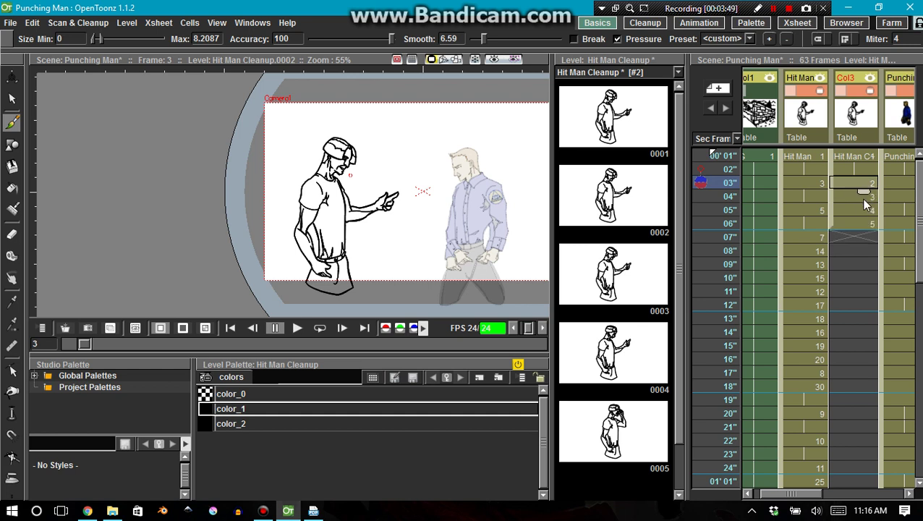
drag(861, 203, 863, 241)
click(860, 212)
click(850, 239)
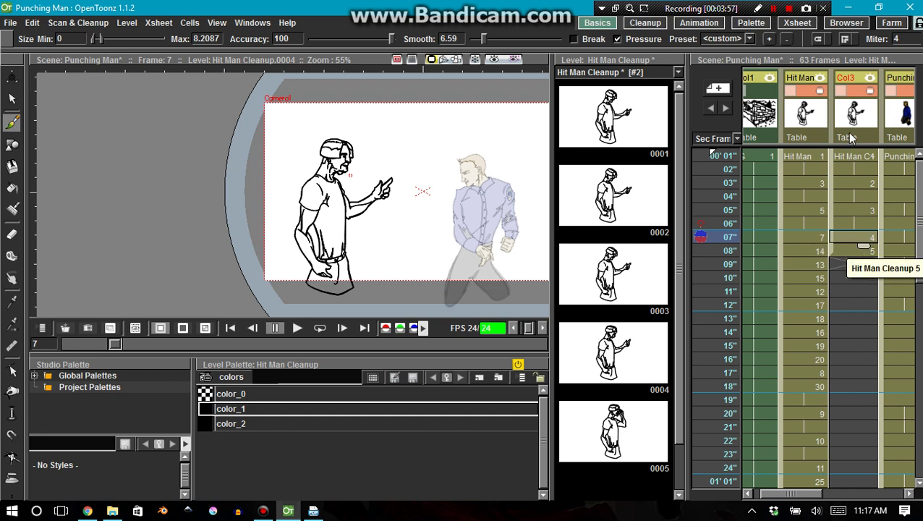
- Clear every Hit Man Cleanup cell below frame 1 from Col3
click(842, 267)
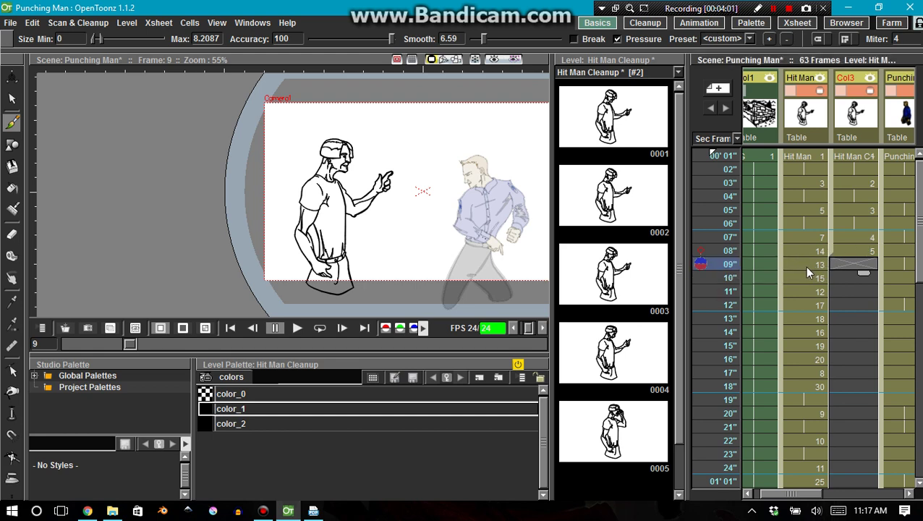
click(805, 266)
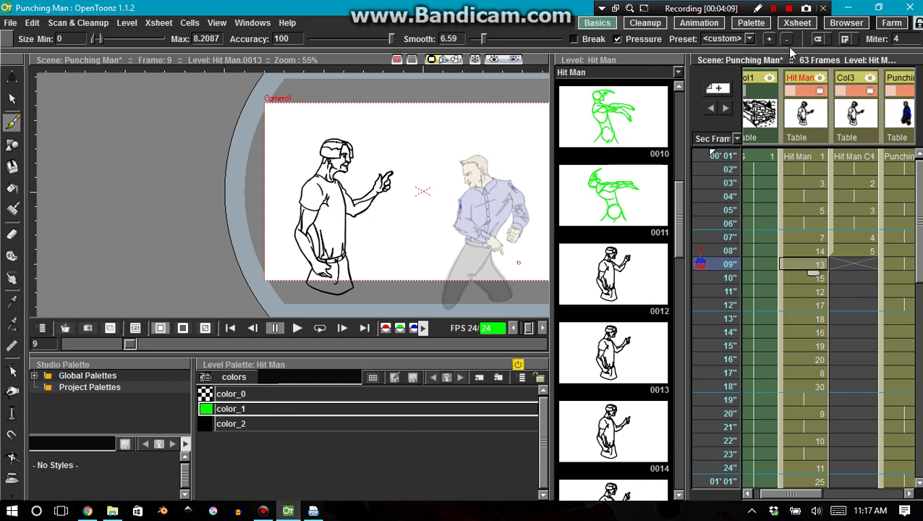
click(850, 250)
click(841, 262)
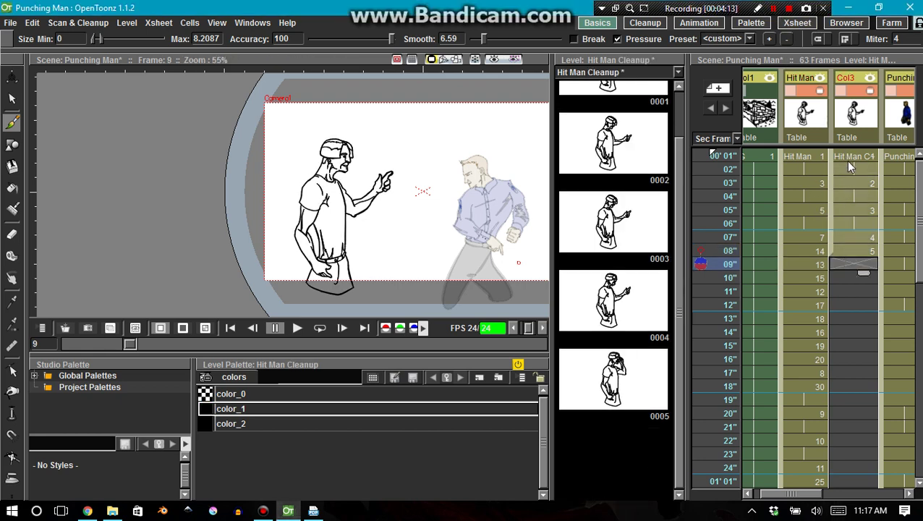
click(841, 272)
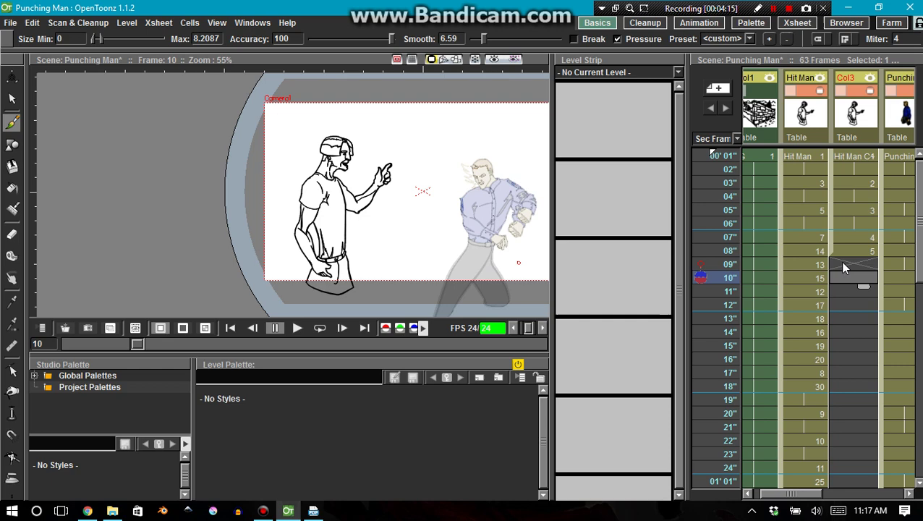
drag(842, 261, 843, 169)
key(Delete)
- Autorenumber the drawings in the Hit Man column from frame 1 through frame 01'07"
click(800, 162)
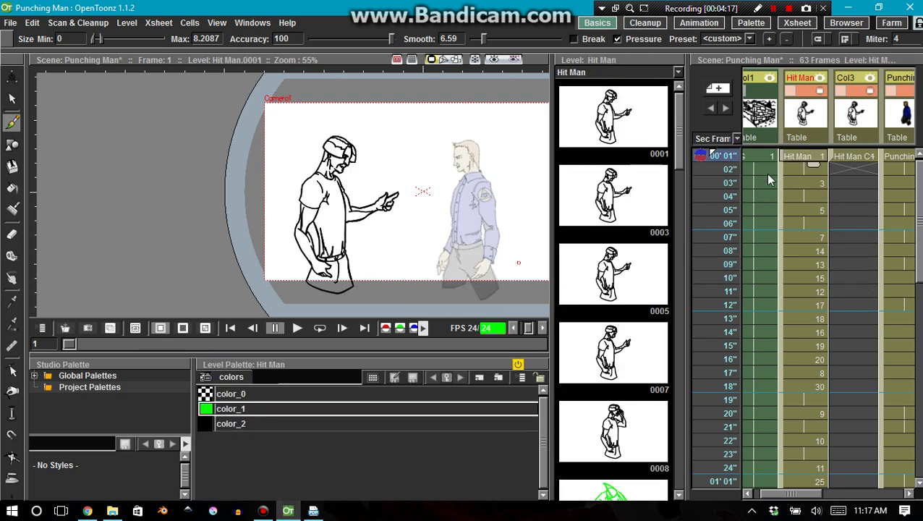
click(649, 131)
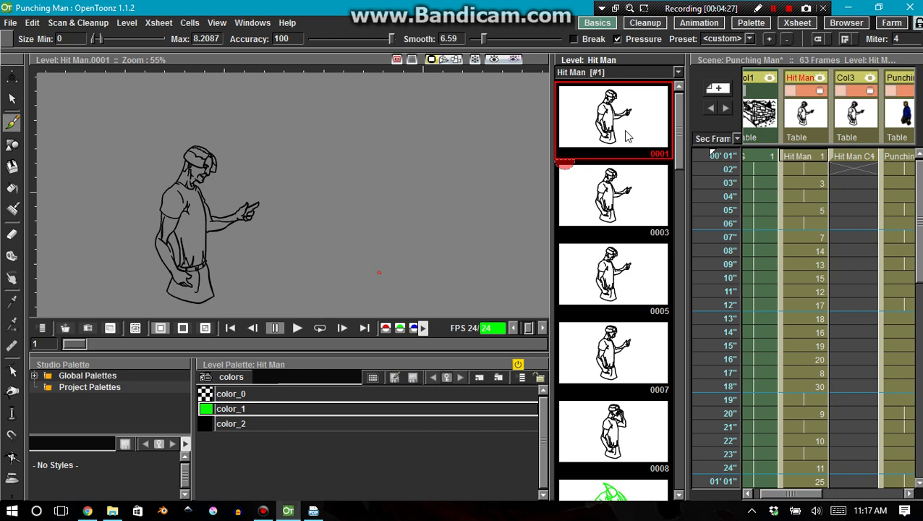
click(793, 156)
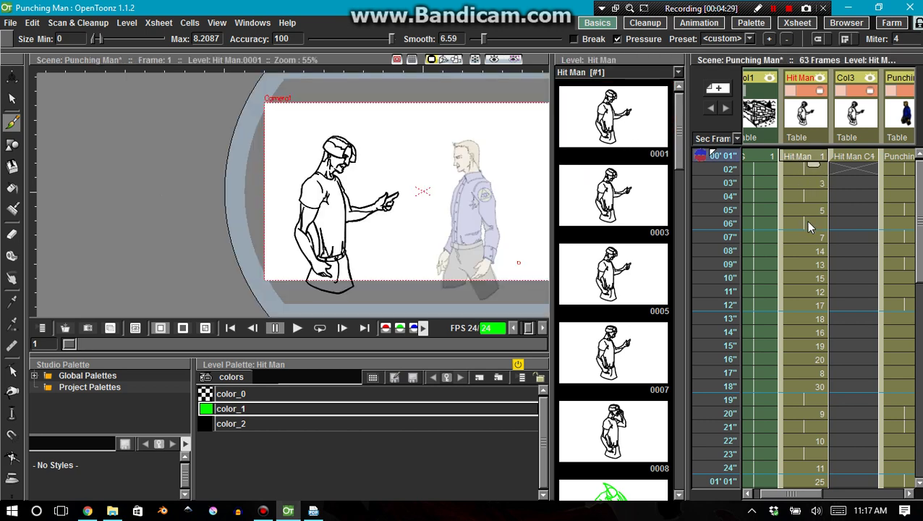
scroll(804, 239, down, 5)
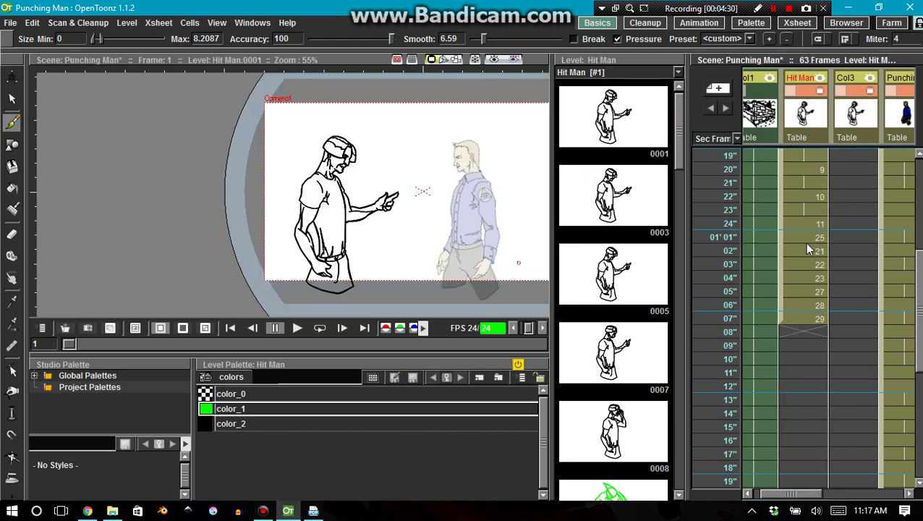
click(797, 319)
scroll(796, 317, up, 5)
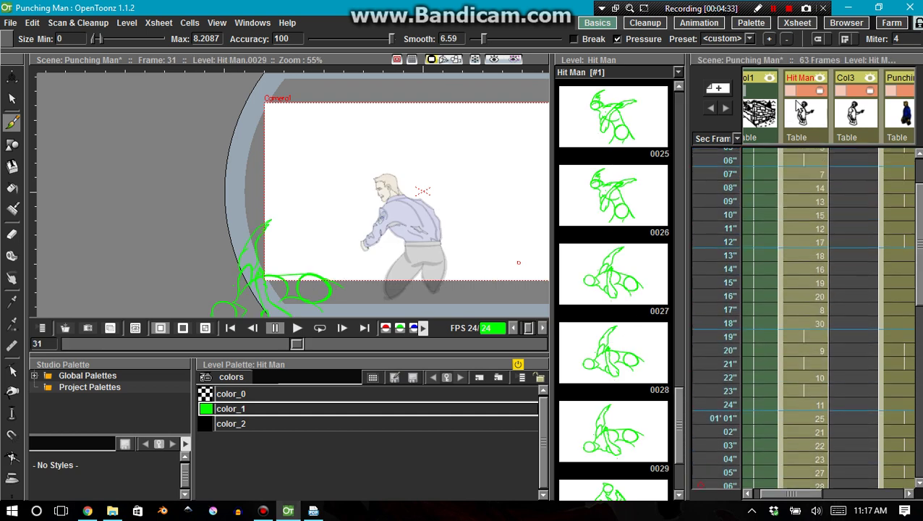
right_click(799, 155)
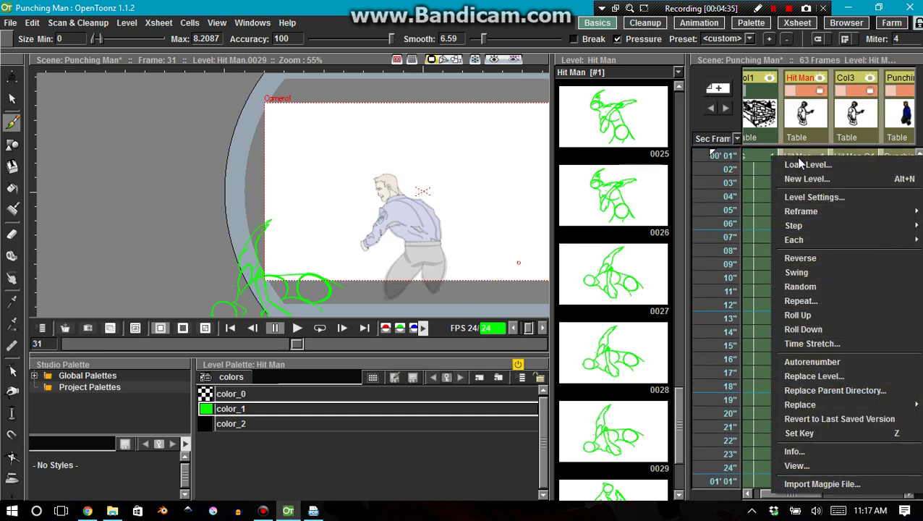
click(800, 362)
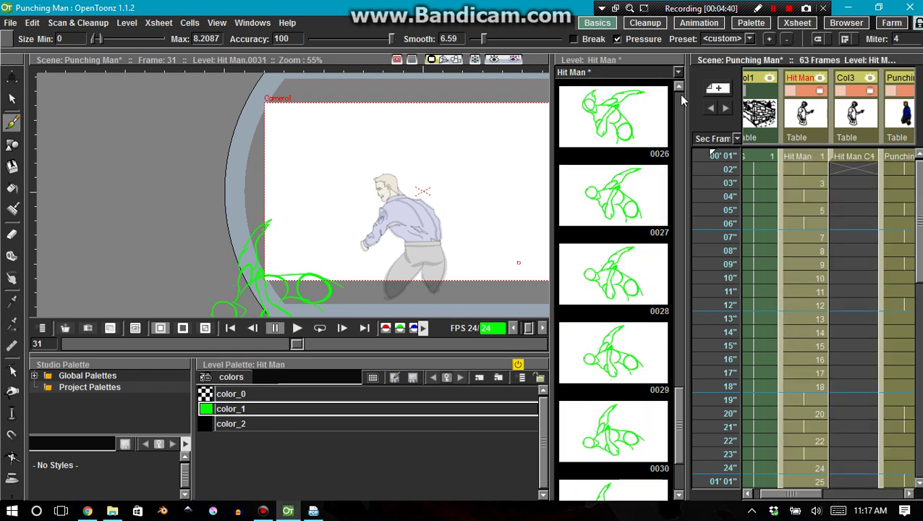
- Review the order of Hit Man drawings 0001 through 0008 and their cells in the Xsheet
click(677, 148)
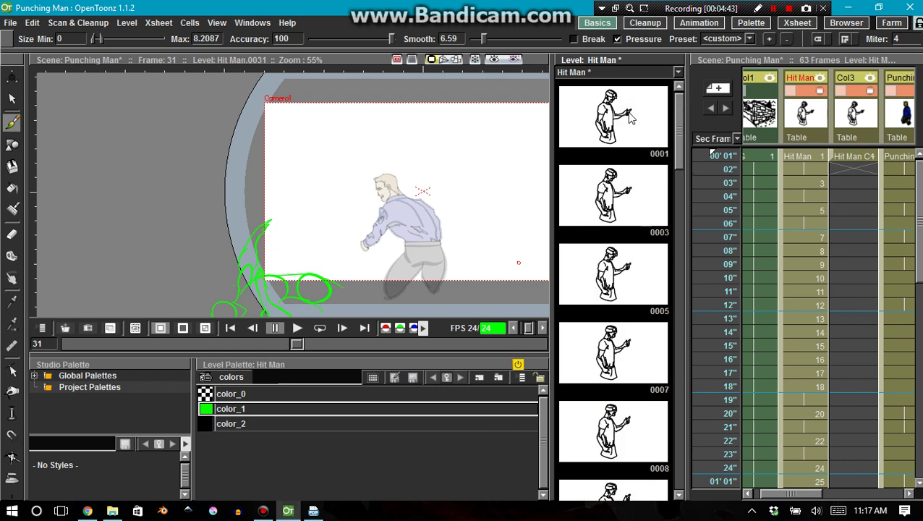
click(628, 119)
scroll(622, 206, up, 1)
click(623, 269)
click(615, 336)
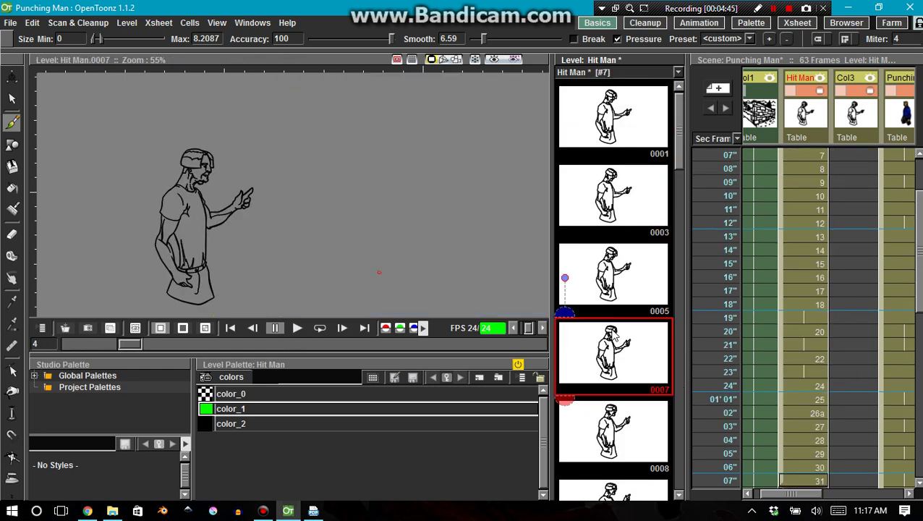
click(635, 443)
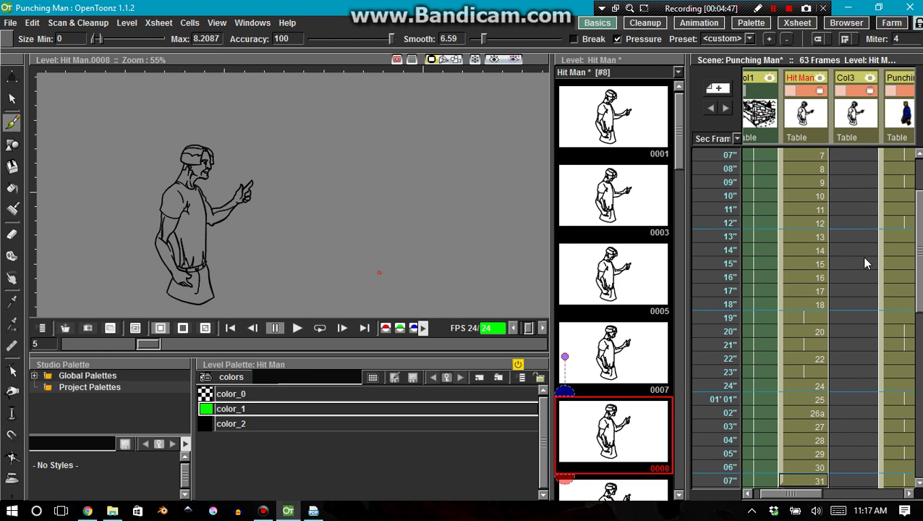
scroll(860, 161, up, 2)
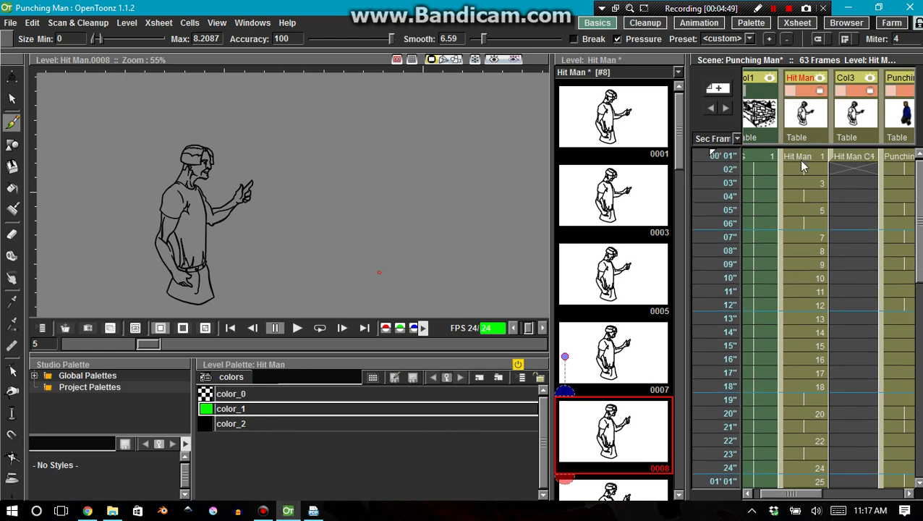
click(768, 184)
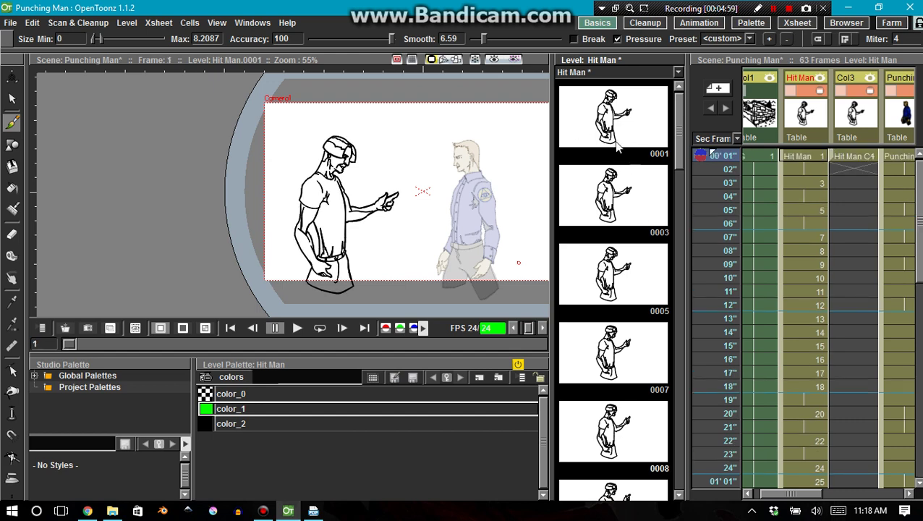
- Select drawings 0001 through 0017 of the Hit Man level
click(617, 133)
drag(677, 155, 664, 320)
shift+click(627, 294)
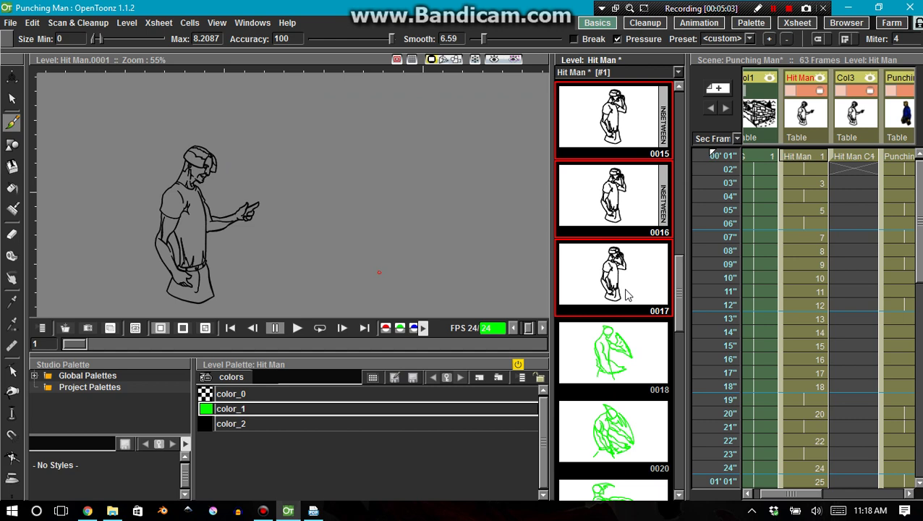
- Try deleting drawings 0001 through 0005 from the Hit Man Cleanup level and undo the deletion
click(848, 155)
drag(617, 431, 597, 237)
drag(601, 268, 602, 323)
click(601, 104)
shift+click(607, 428)
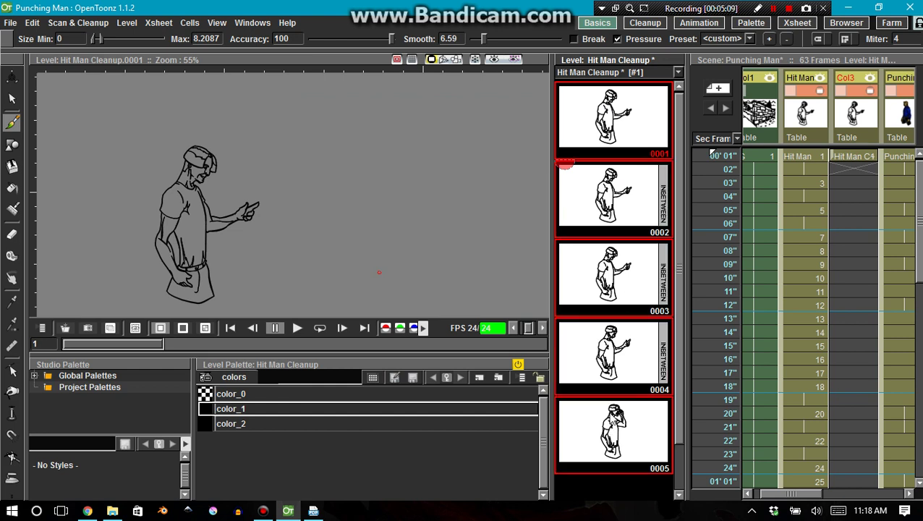
key(Delete)
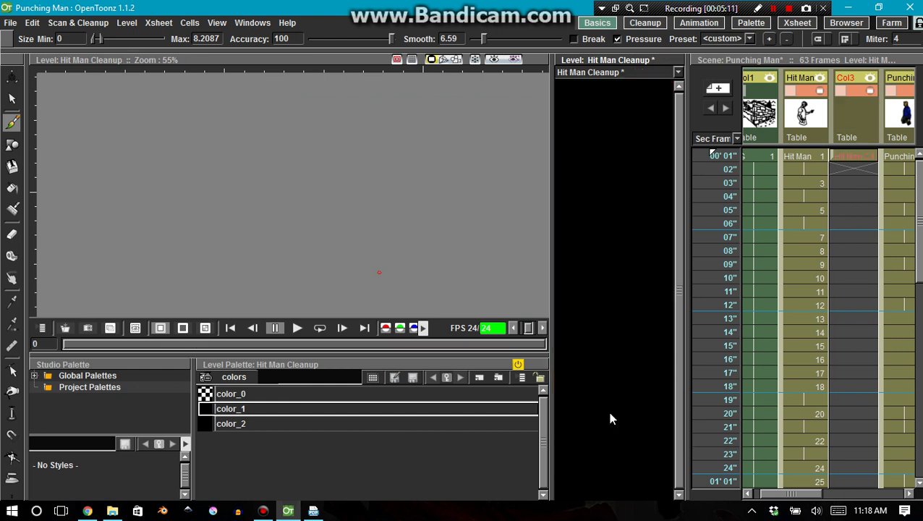
key(ctrl+z)
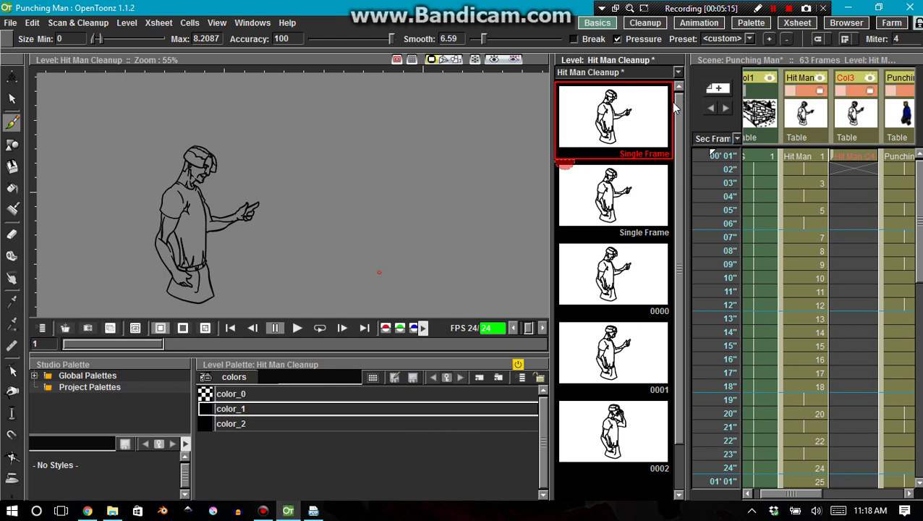
- Delete all the existing drawings from the Hit Man Cleanup level
shift+click(626, 416)
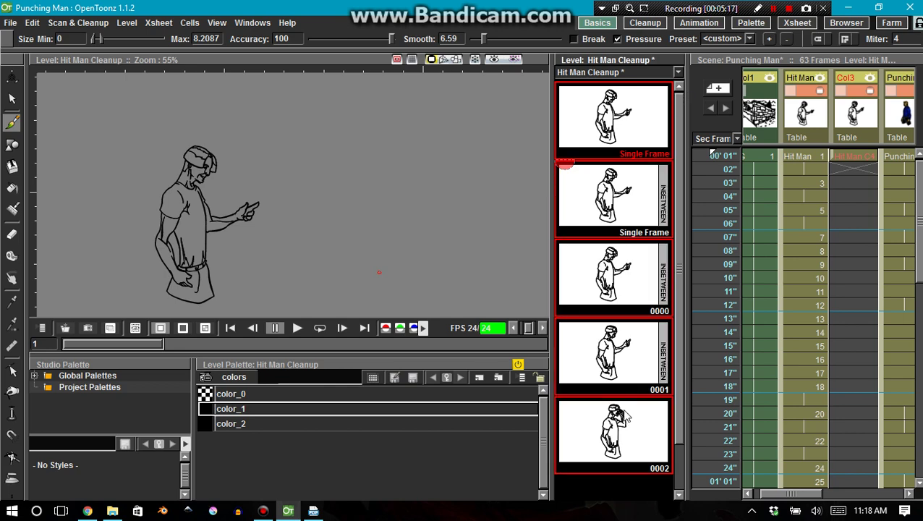
key(Delete)
- Copy drawings 0001 through 0017 of the Hit Man level into the empty Hit Man Cleanup level, keeping the original palette
click(801, 157)
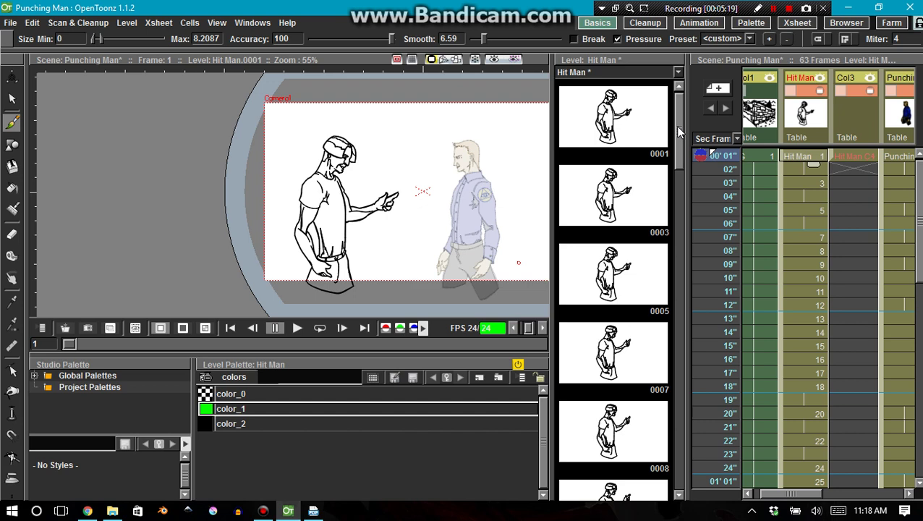
click(615, 119)
drag(675, 167, 680, 303)
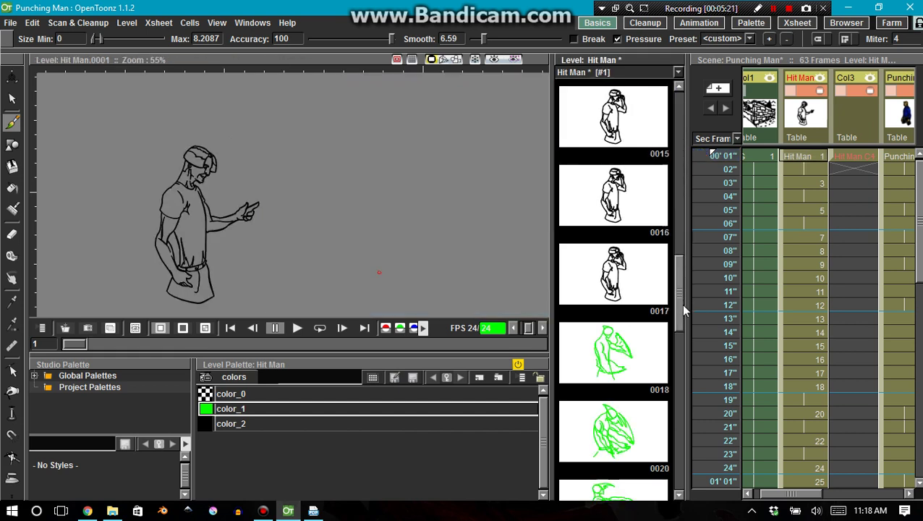
shift+click(641, 275)
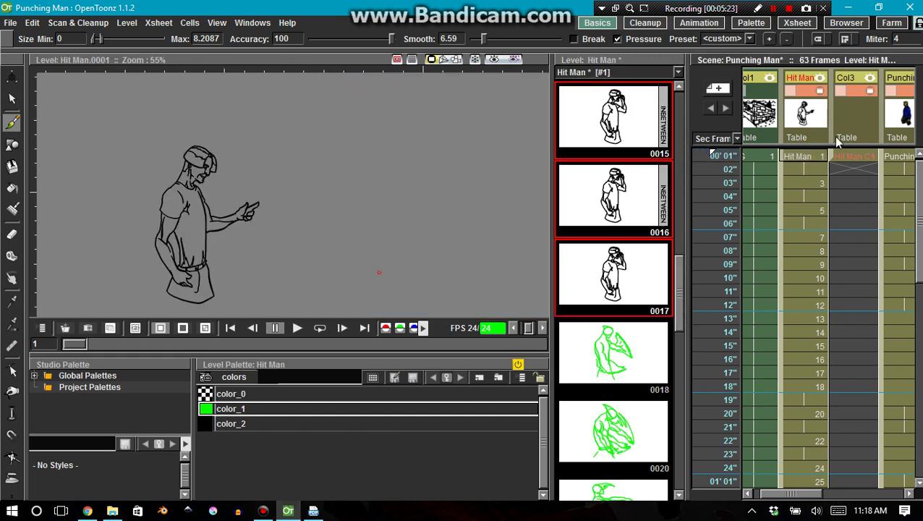
click(848, 157)
click(592, 98)
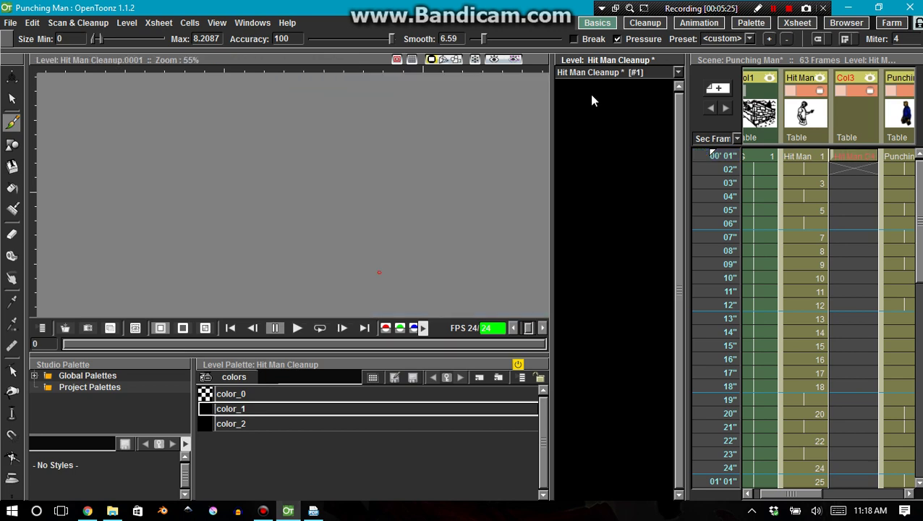
key(ctrl+v)
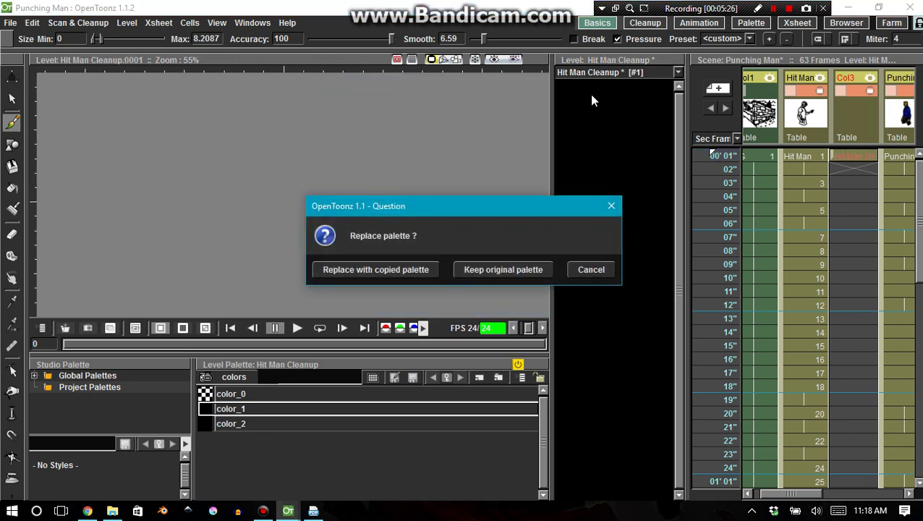
click(480, 271)
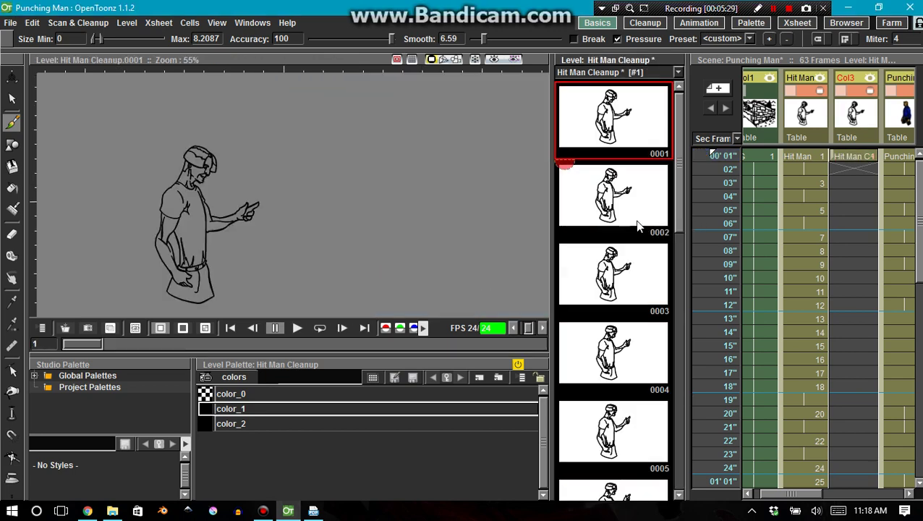
- Draw a test brush stroke beside the man's head in Hit Man Cleanup at frame 1 and undo it
click(838, 163)
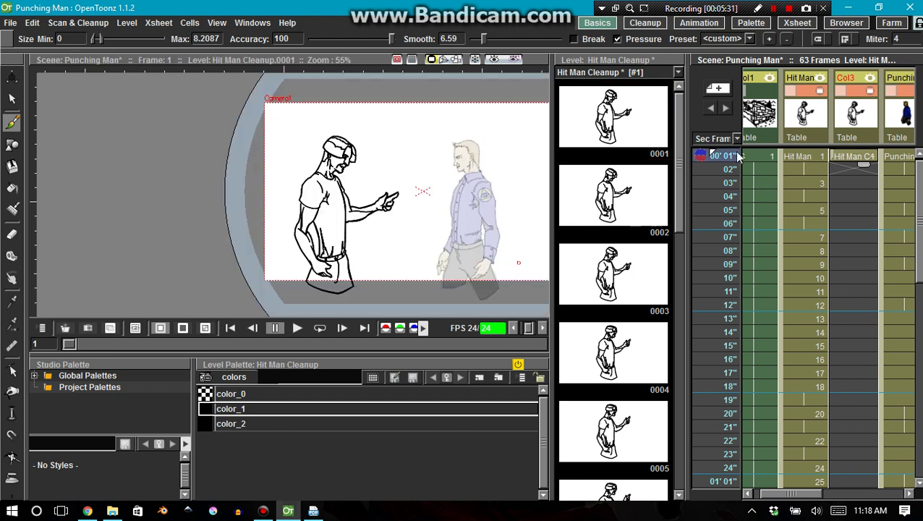
drag(402, 122, 399, 165)
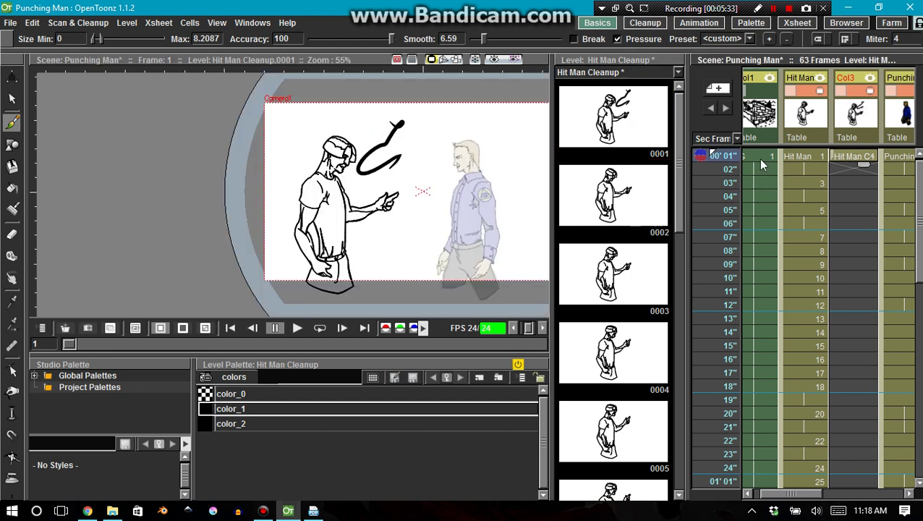
click(803, 160)
click(847, 100)
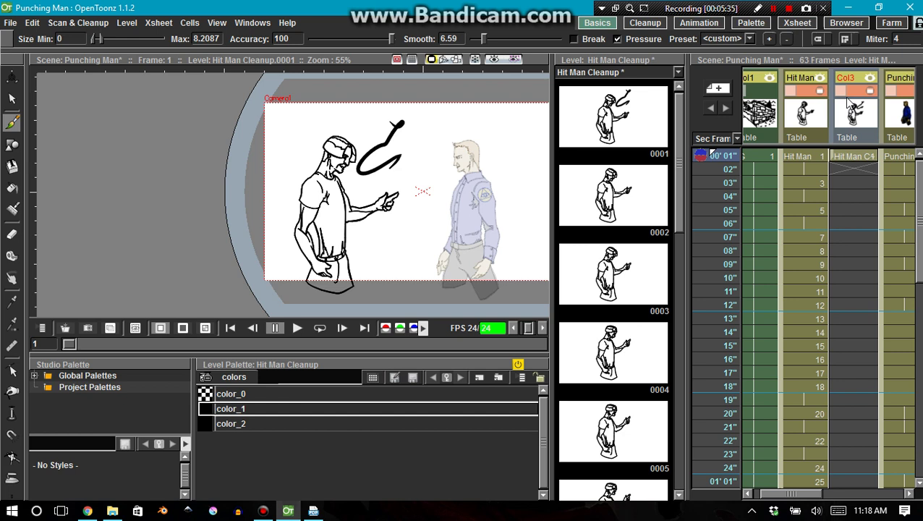
click(845, 91)
click(851, 92)
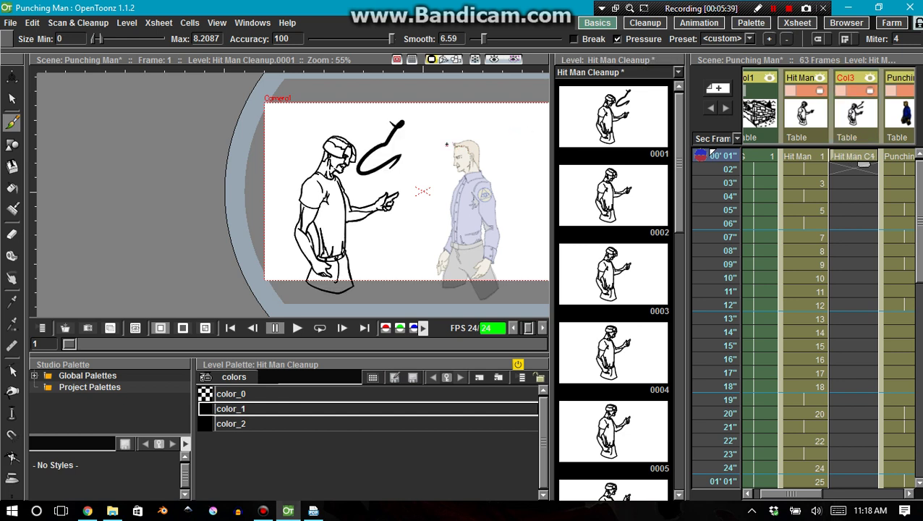
key(ctrl+z)
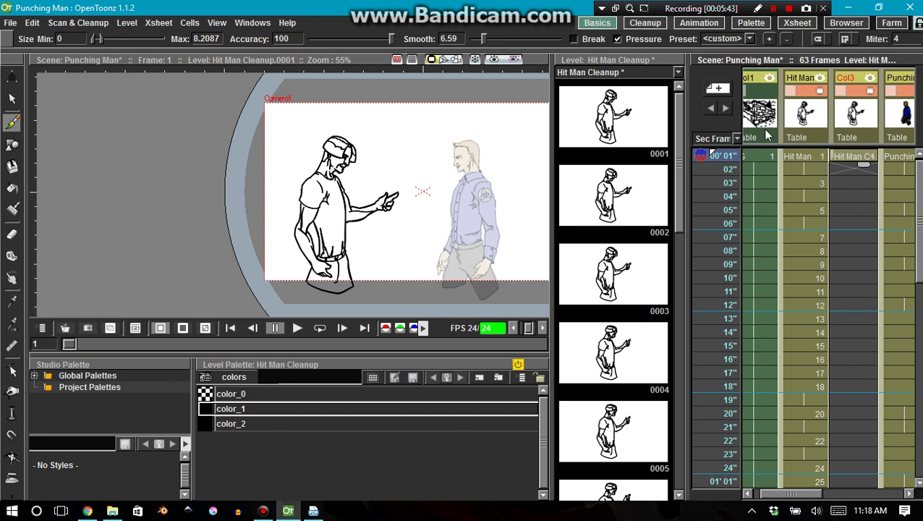
- Try to place Hit Man Cleanup drawings 0002 through 0014 in the Xsheet as one selection, grabbing them from drawing 0011
click(842, 171)
click(631, 152)
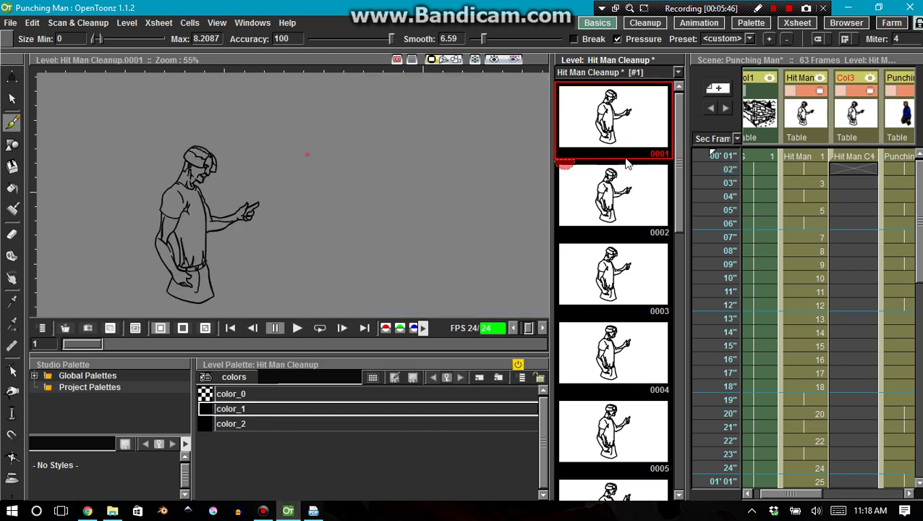
scroll(605, 375, down, 1)
scroll(615, 370, down, 9)
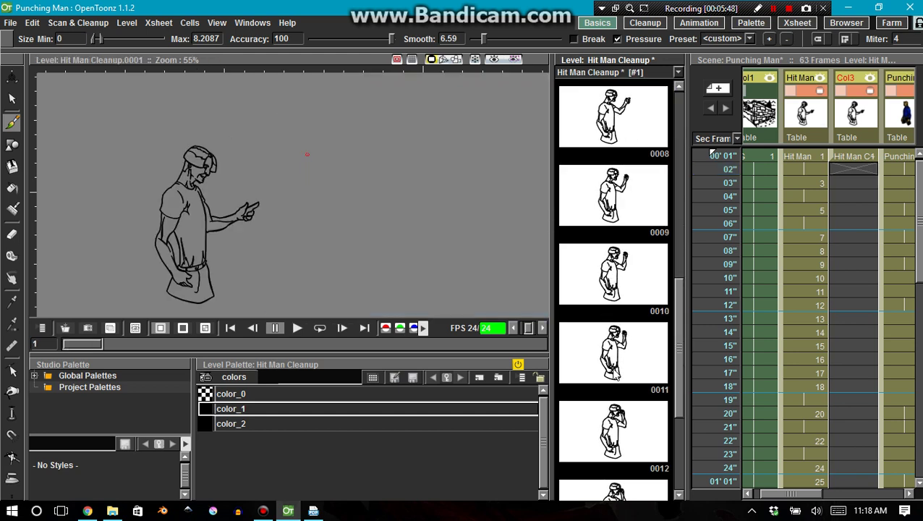
scroll(622, 368, up, 10)
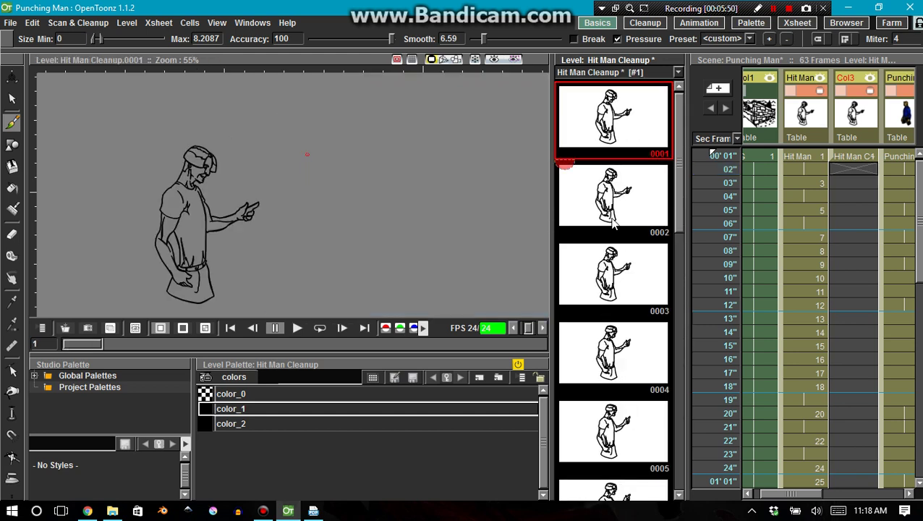
click(614, 217)
scroll(614, 217, down, 10)
shift+click(612, 349)
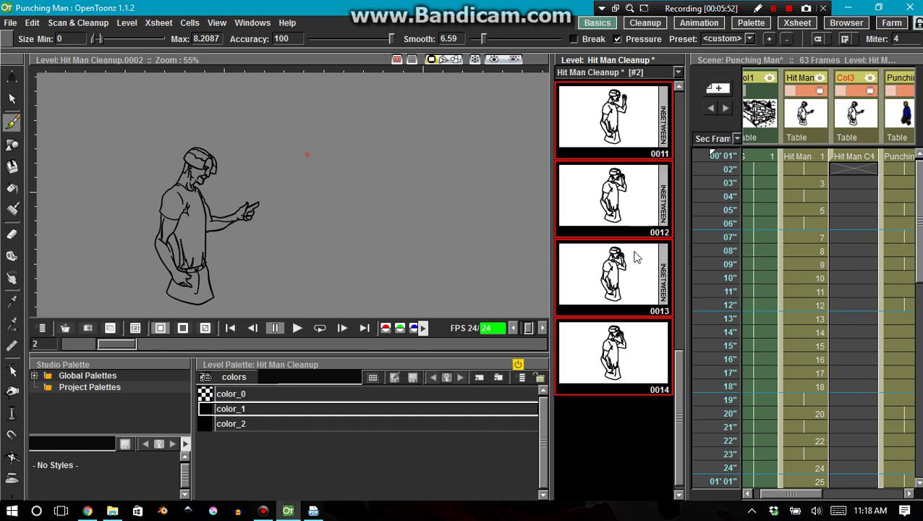
drag(623, 140, 737, 175)
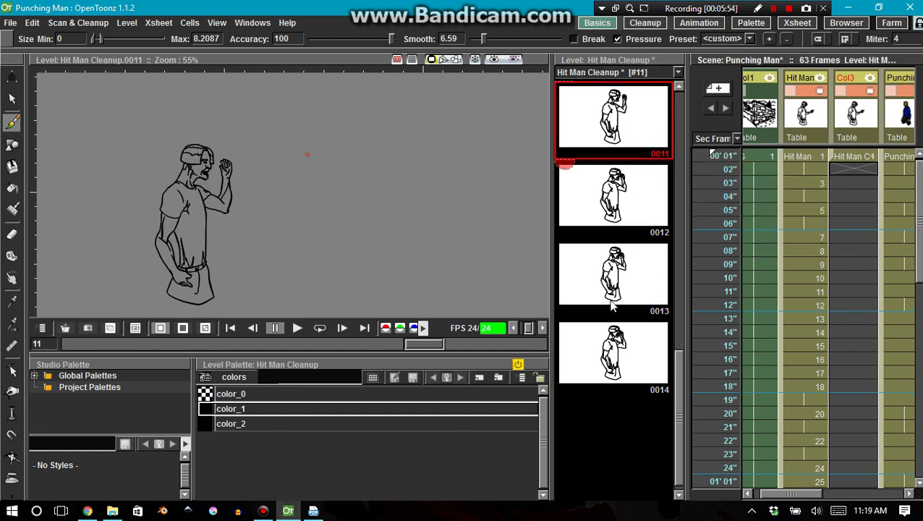
- Place Hit Man Cleanup drawings 0002 through 0014 in Col3 of the Xsheet, starting at frame 2
click(602, 353)
drag(678, 369, 693, 94)
shift+click(624, 200)
drag(621, 200, 844, 168)
click(841, 347)
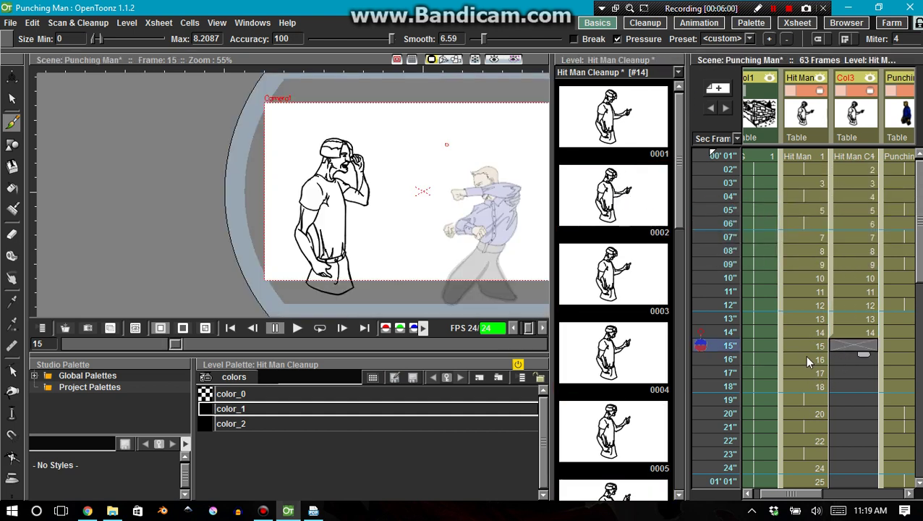
- Reframe the Hit Man Cleanup cells from frame 1 through frame 6 on 2's
click(847, 158)
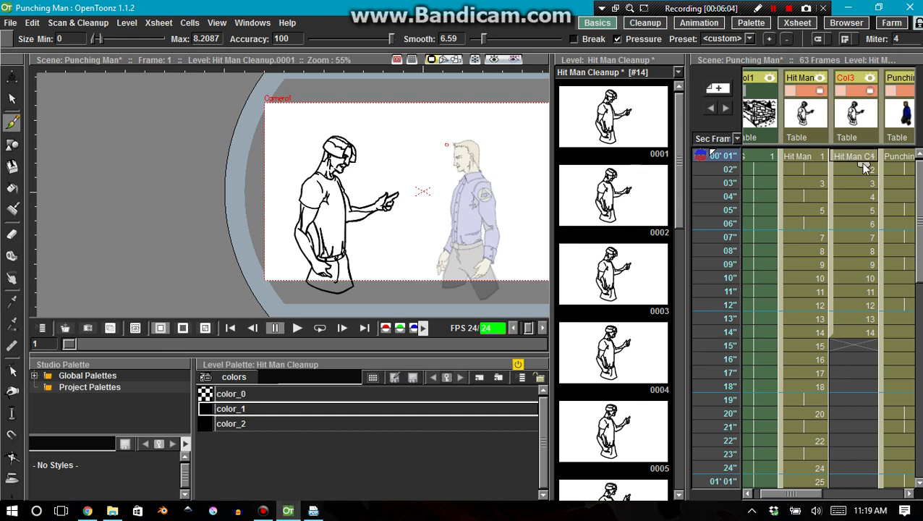
click(854, 224)
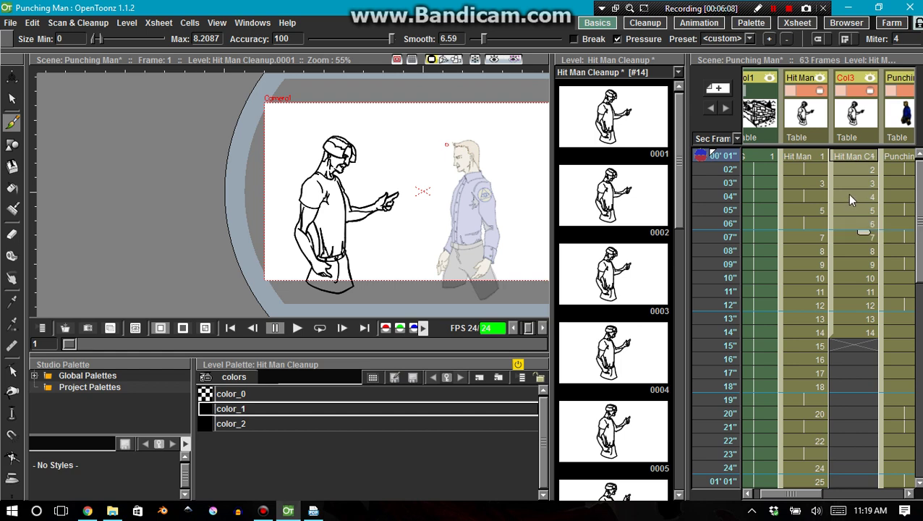
right_click(847, 189)
mouse_move(800, 235)
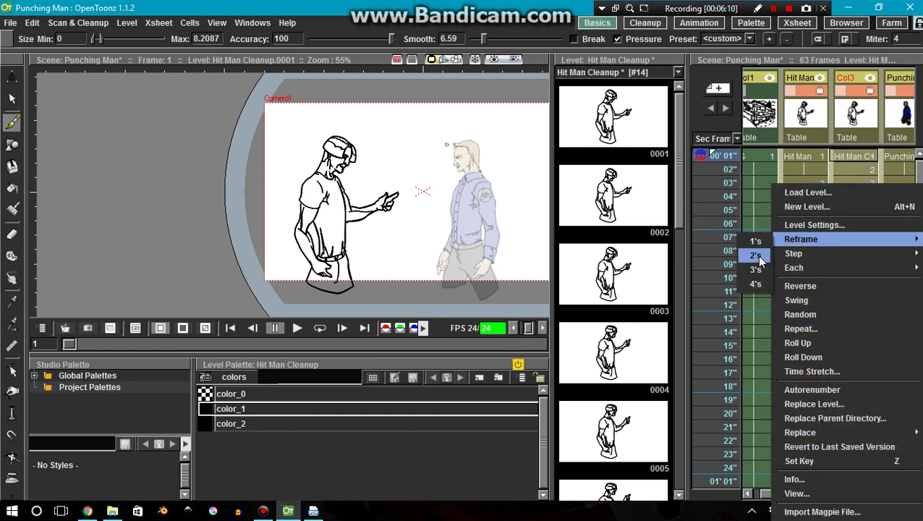
click(756, 256)
- Remove the extra hold cells of drawings 6, 5 and 4 in Col3, at frames 12, 10 and 8
click(850, 306)
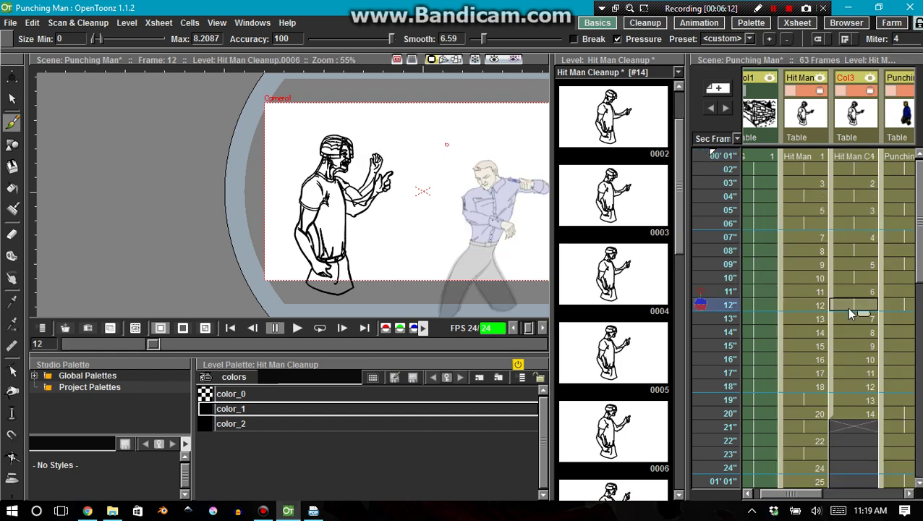
click(854, 293)
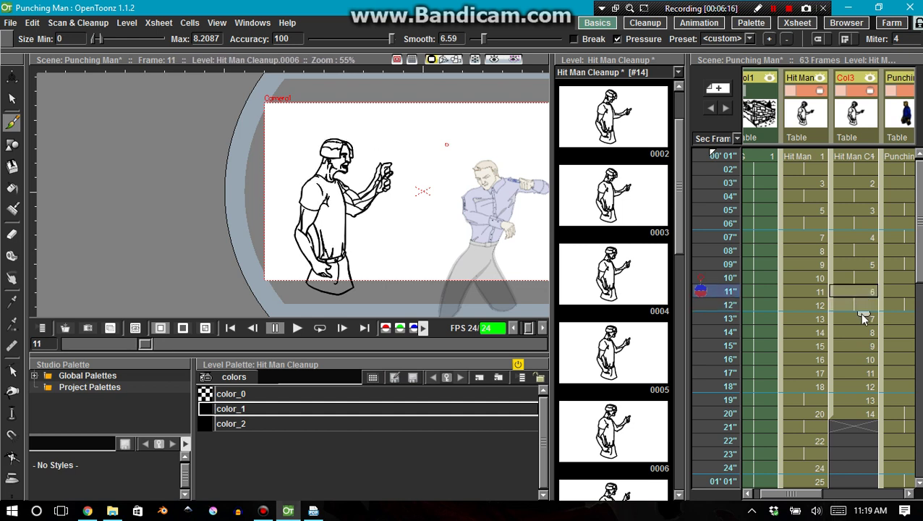
key(ctrl+x)
click(860, 268)
click(858, 283)
key(Delete)
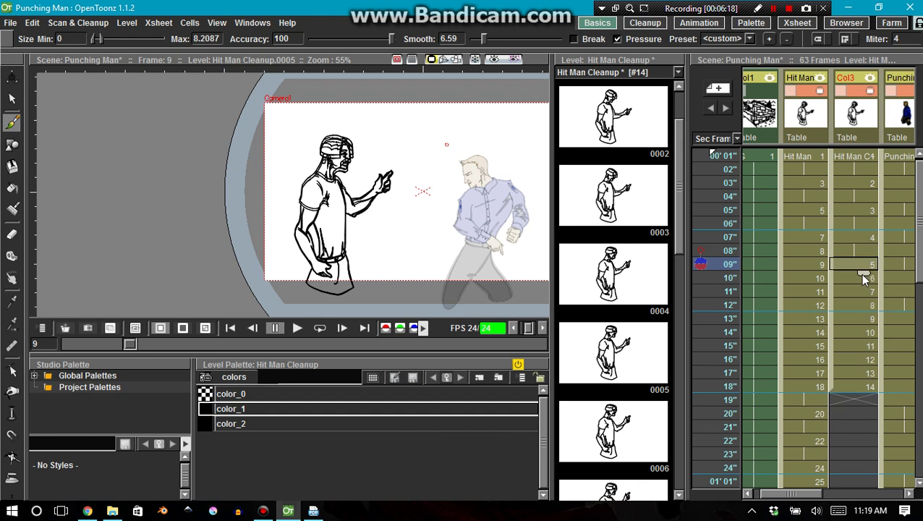
click(858, 238)
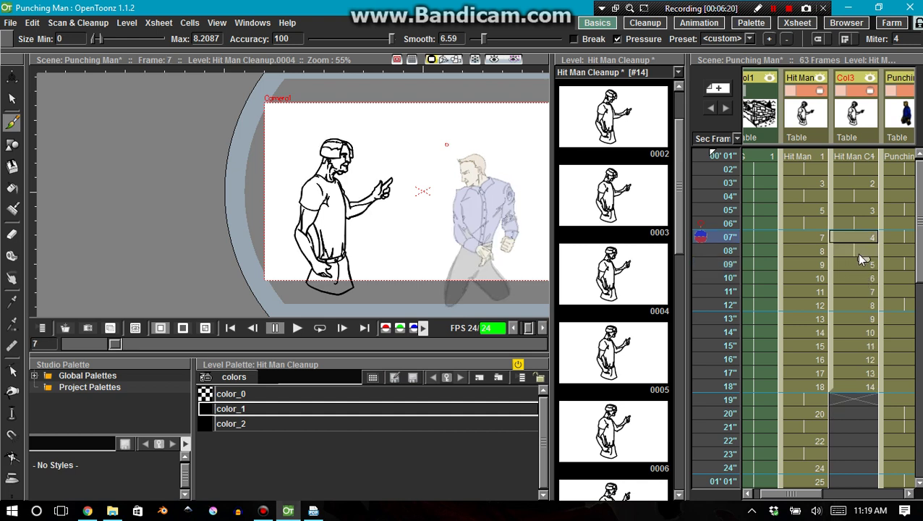
click(861, 252)
key(Delete)
- Lower the opacity of the rough Hit Man column to 42%
click(850, 386)
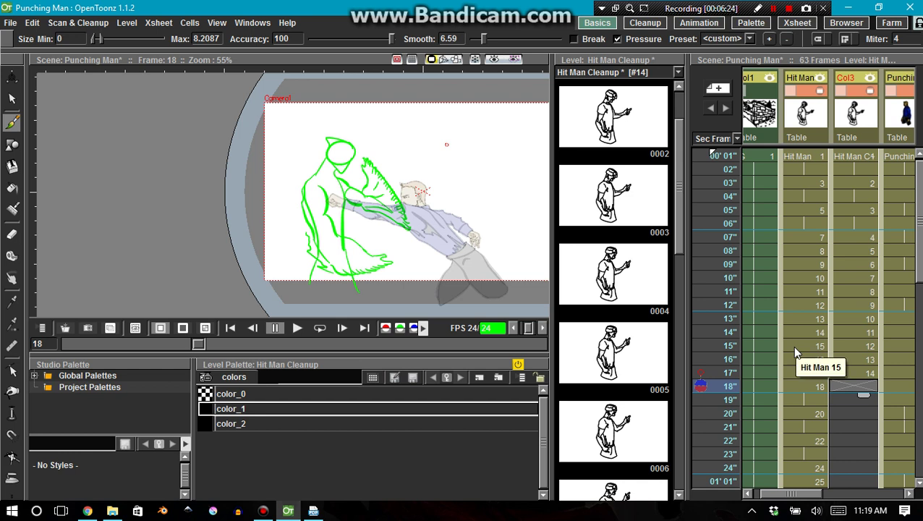
click(803, 386)
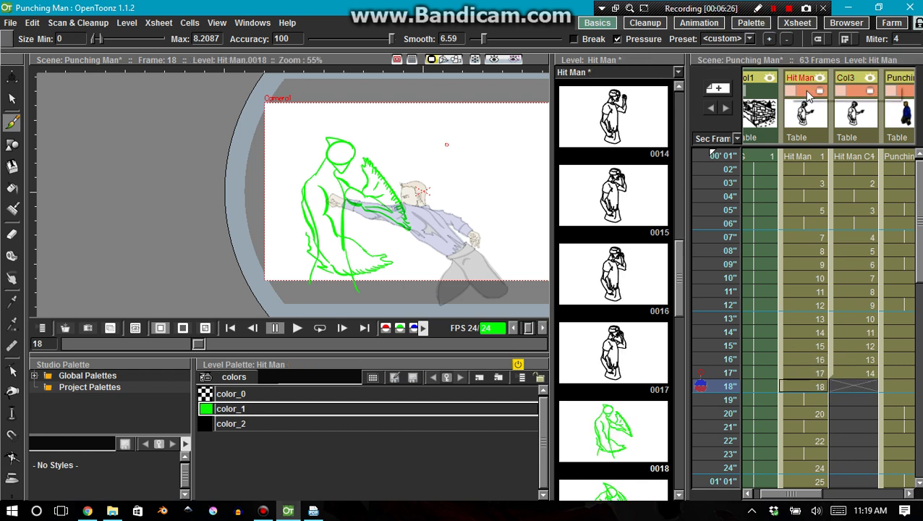
mouse_move(850, 92)
mouse_down()
mouse_move(803, 106)
mouse_move(804, 97)
mouse_move(817, 100)
mouse_up()
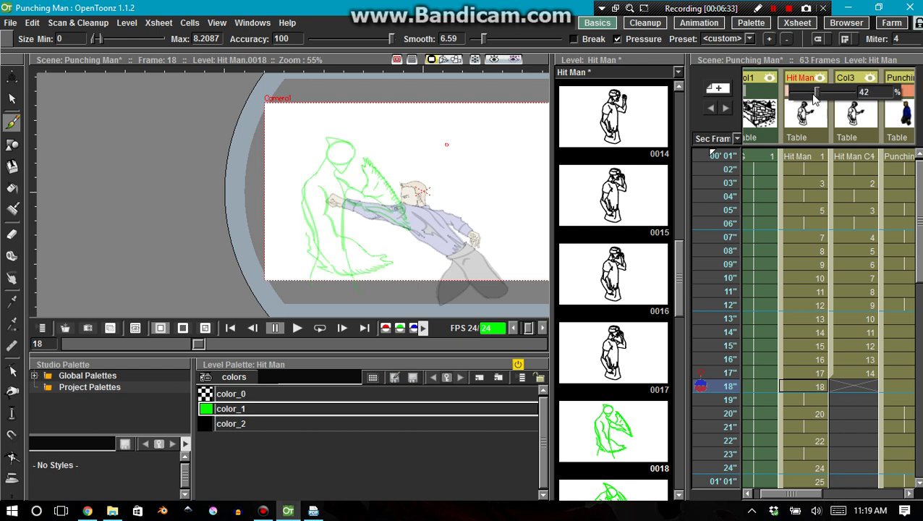
- Copy the whole figure from Hit Man Cleanup drawing 14 at frame 17 into frame 18 and save the scene
click(832, 386)
scroll(346, 154, up, 3)
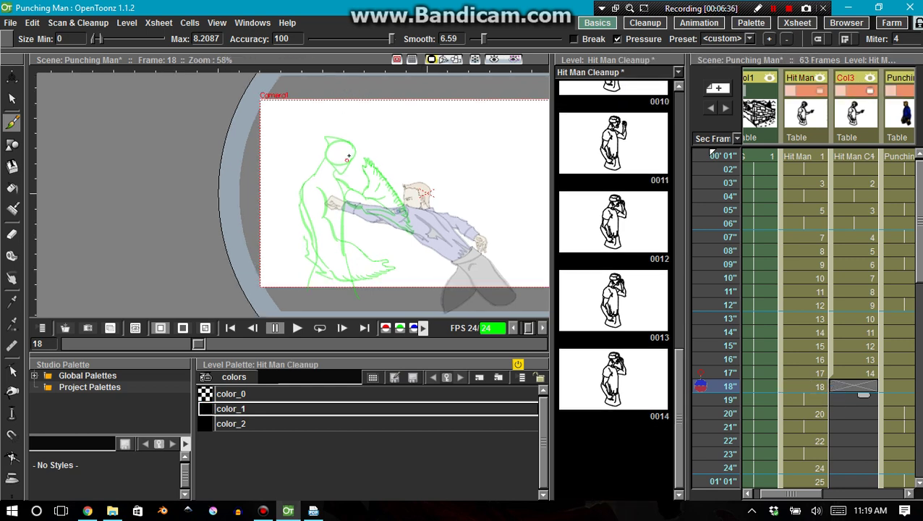
click(848, 371)
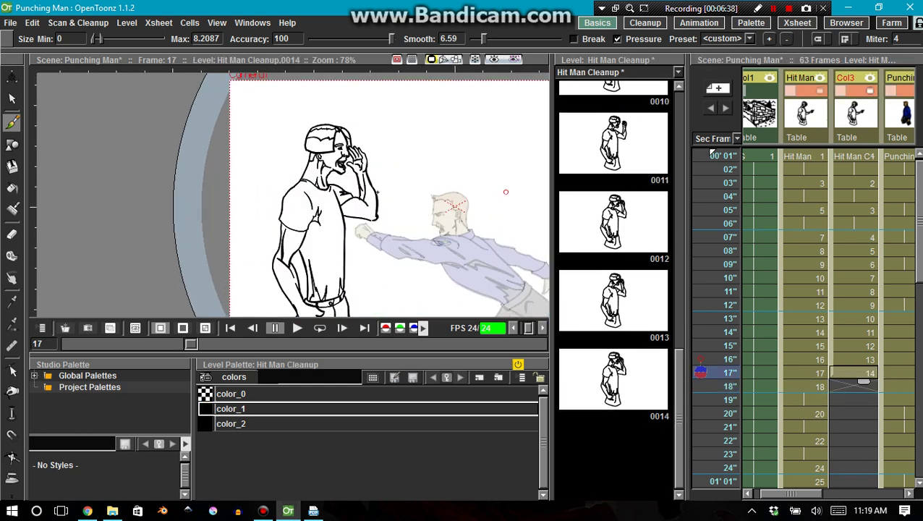
scroll(340, 189, down, 3)
key(s)
mouse_move(297, 276)
mouse_down()
mouse_move(284, 121)
mouse_move(411, 219)
mouse_move(247, 273)
mouse_move(275, 172)
mouse_up()
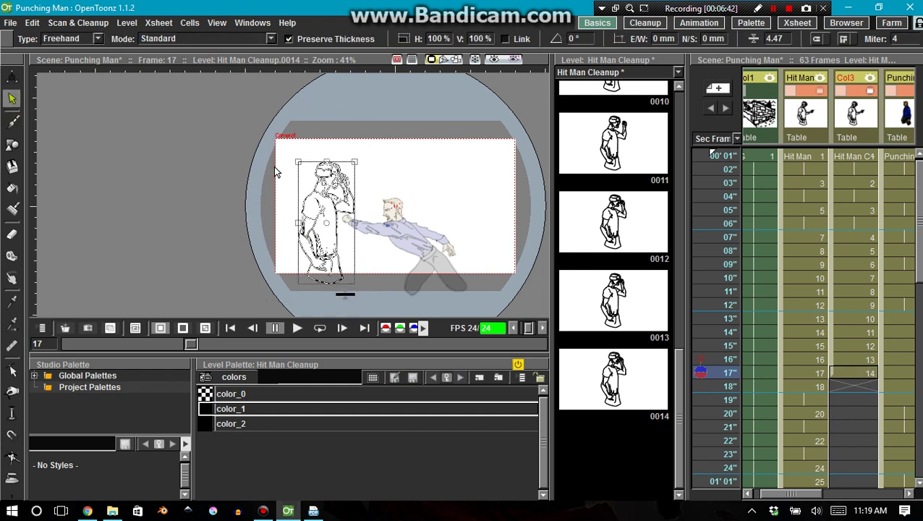
click(838, 385)
key(ctrl+v)
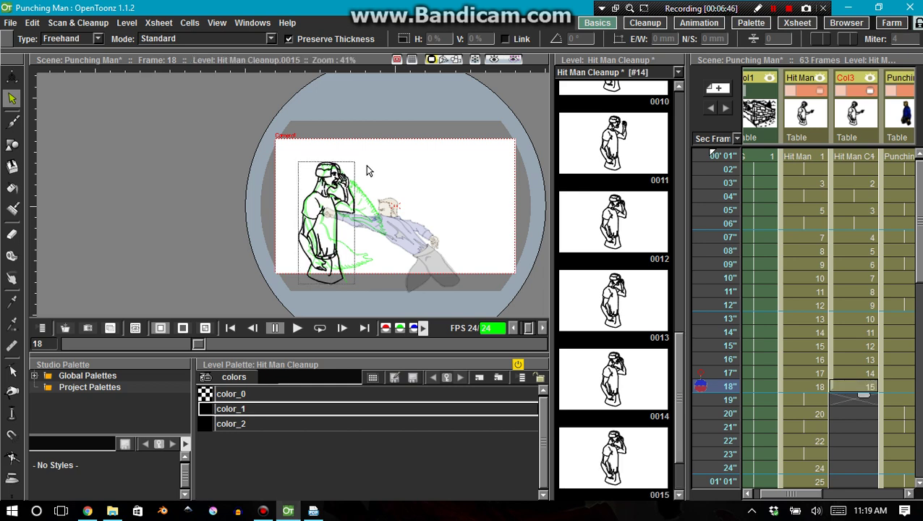
key(ctrl+s)
- Delete the raised hand and forearm strokes from the copied figure at frame 18 of Hit Man Cleanup
scroll(355, 184, up, 3)
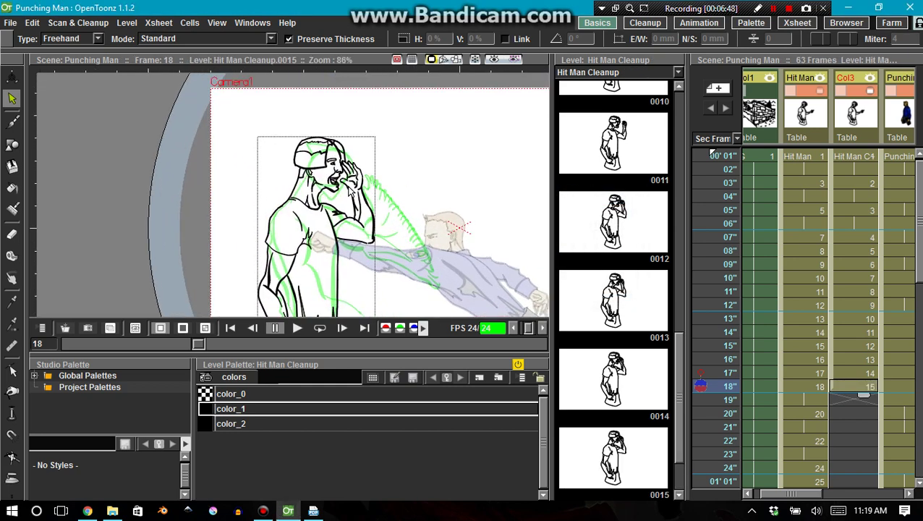
scroll(351, 191, up, 2)
mouse_move(369, 145)
mouse_down()
mouse_move(413, 209)
mouse_move(409, 266)
mouse_move(381, 278)
mouse_move(325, 257)
mouse_move(343, 248)
mouse_move(321, 246)
mouse_move(322, 224)
mouse_move(310, 218)
mouse_move(339, 190)
mouse_move(340, 197)
mouse_move(339, 176)
mouse_move(367, 135)
mouse_move(389, 152)
mouse_up()
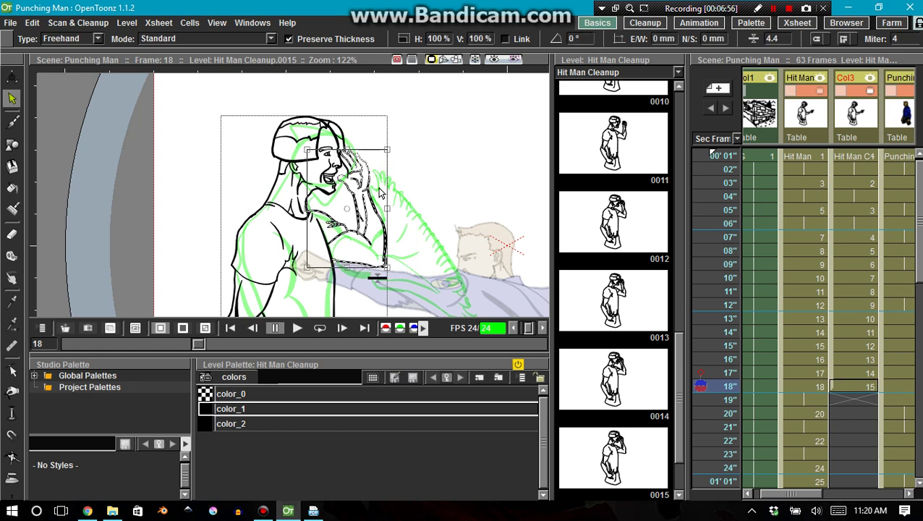
key(Delete)
key(space)
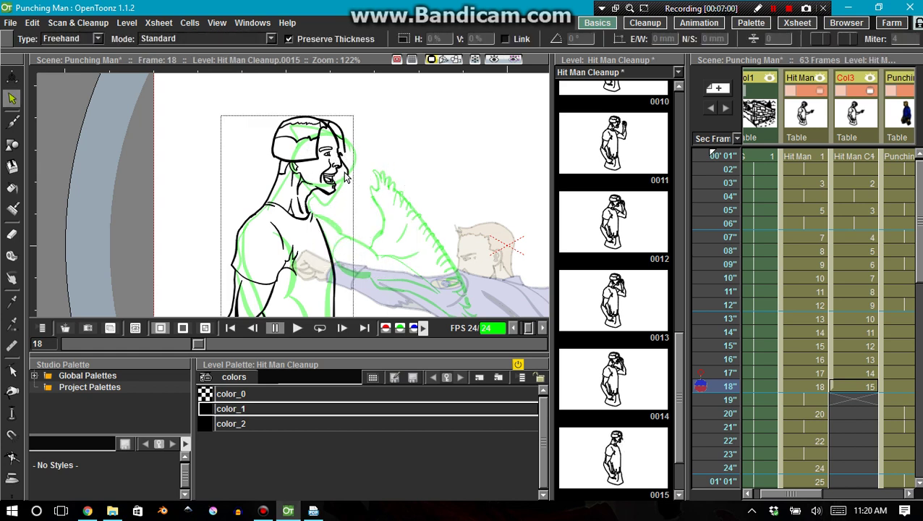
- Ink the upper contour of the extended arm from the shoulder to the elbow over the green rough at frame 18
key(space)
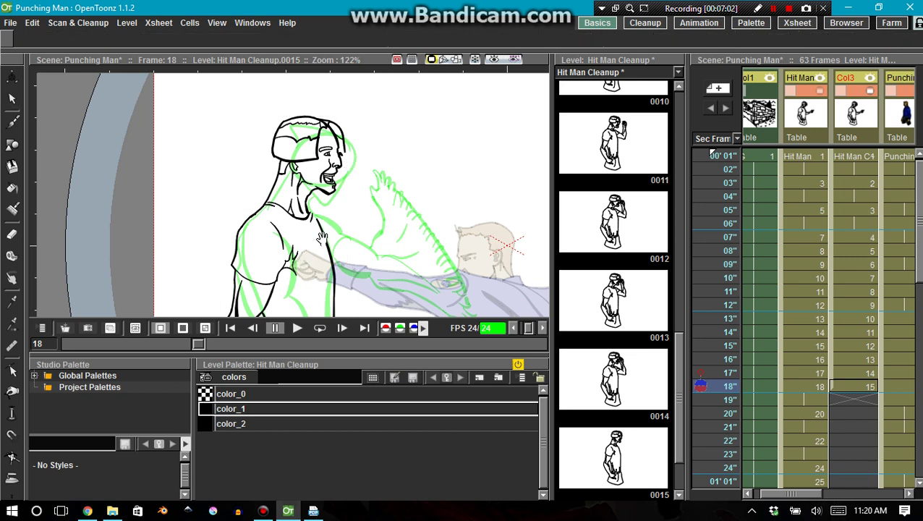
drag(304, 256, 358, 167)
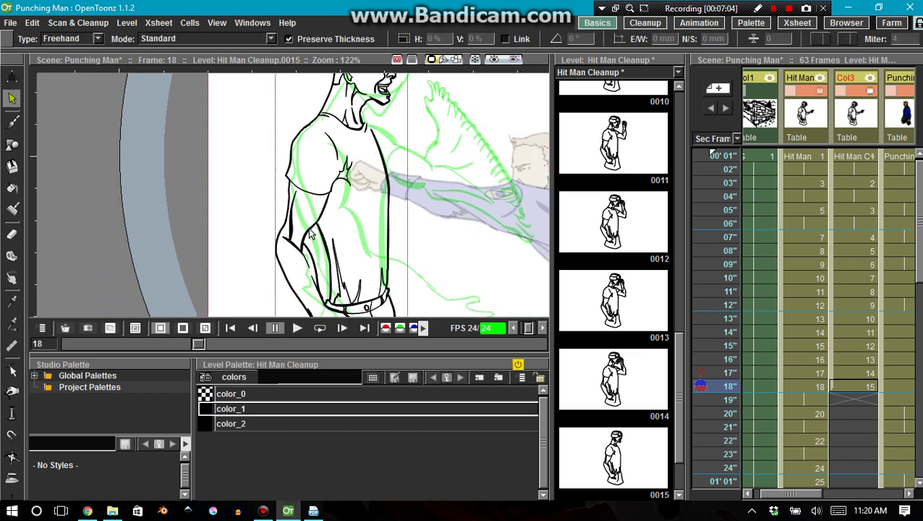
scroll(405, 242, down, 3)
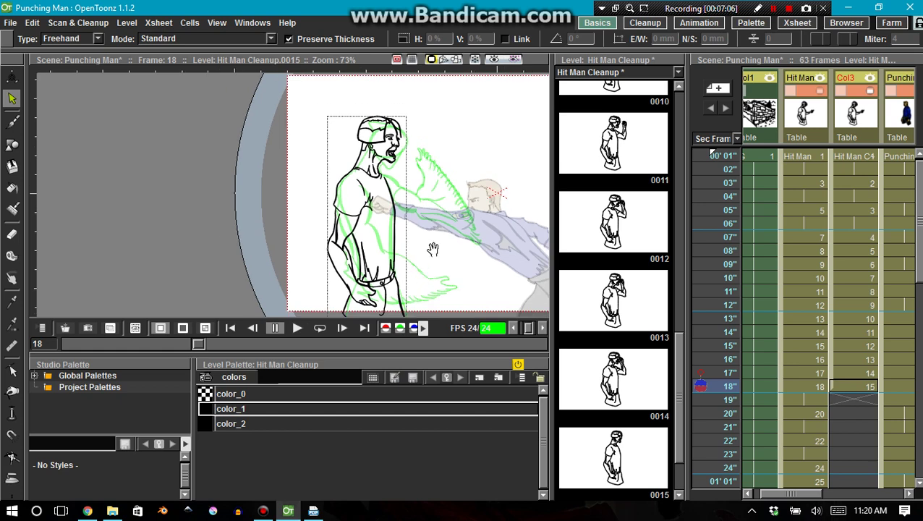
key(space)
drag(435, 253, 351, 231)
scroll(340, 225, up, 4)
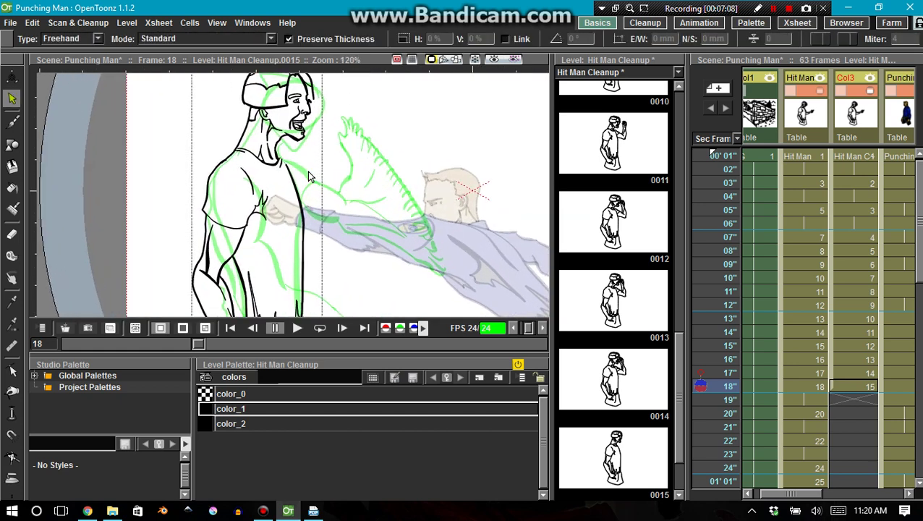
key(b)
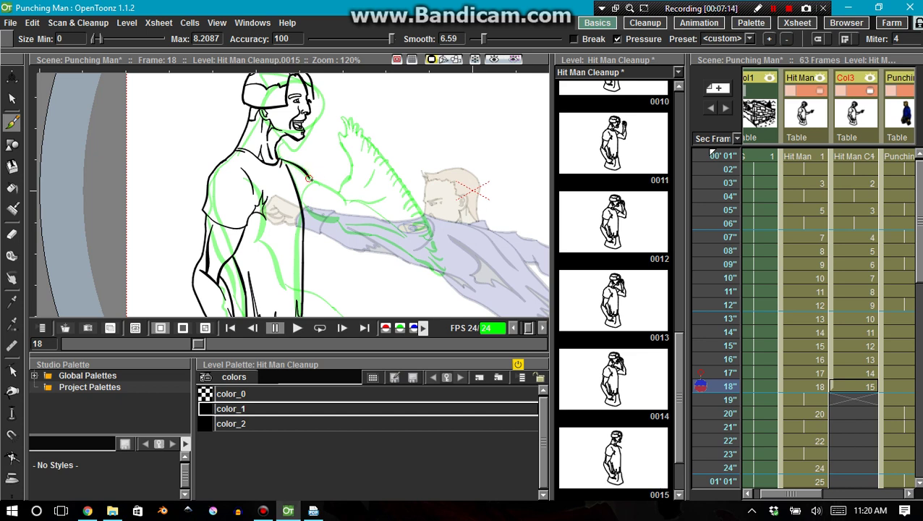
drag(310, 177, 335, 194)
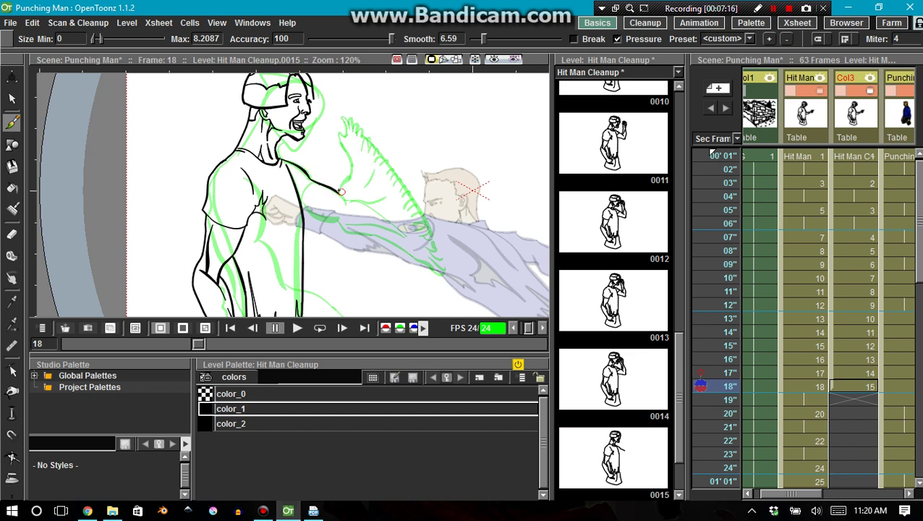
- Draw the raised forearm's contour from the elbow up to the base of the thumb, following the rough
mouse_move(339, 189)
mouse_down()
mouse_move(350, 172)
mouse_move(339, 148)
mouse_up()
key(ctrl+z)
key(ctrl+z)
mouse_move(339, 191)
mouse_down()
mouse_move(349, 177)
mouse_move(340, 146)
mouse_up()
key(ctrl+z)
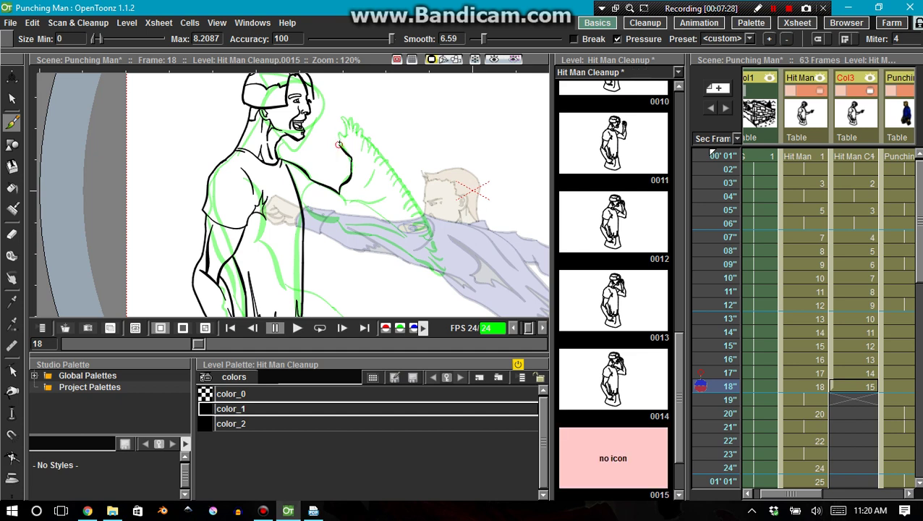
key(ctrl+z)
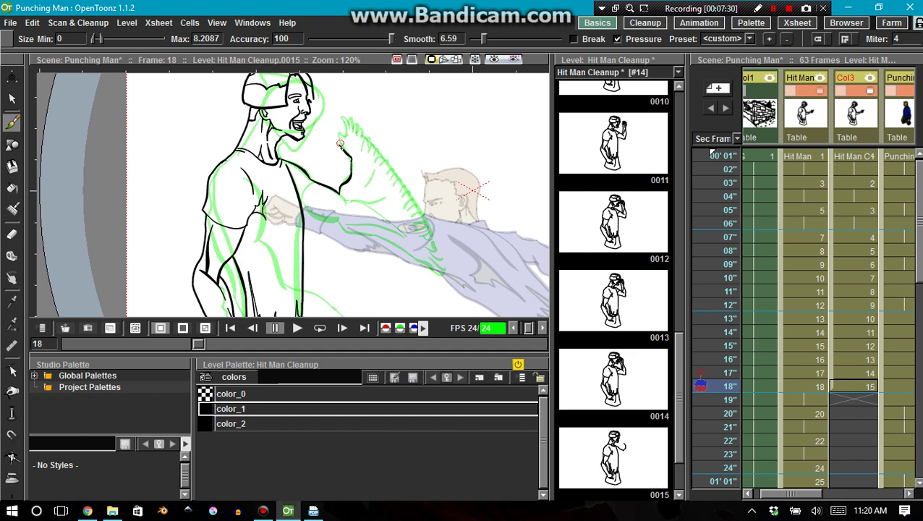
- Draw the thumb and fingers of the raised hand over the rough
drag(339, 139, 336, 133)
key(ctrl+z)
scroll(337, 133, up, 2)
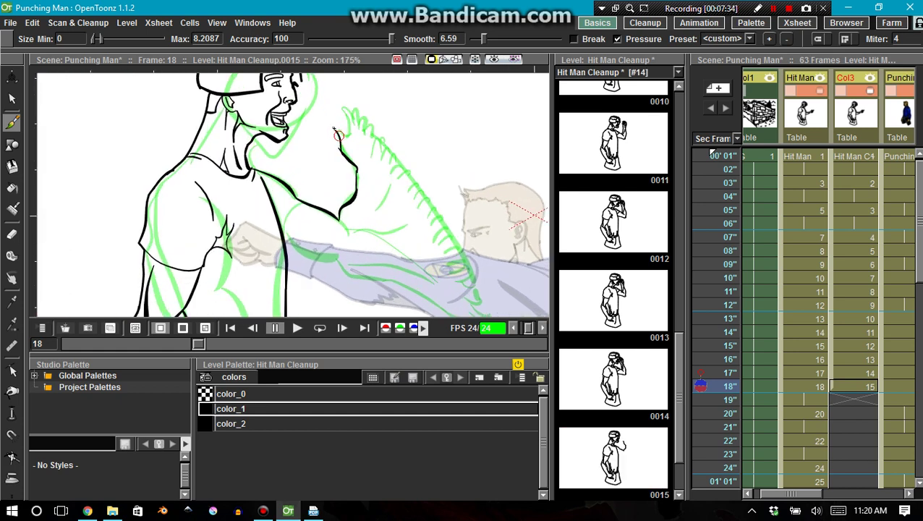
scroll(338, 133, up, 1)
mouse_move(333, 126)
mouse_down()
mouse_move(347, 142)
mouse_move(355, 134)
mouse_up()
key(ctrl+z)
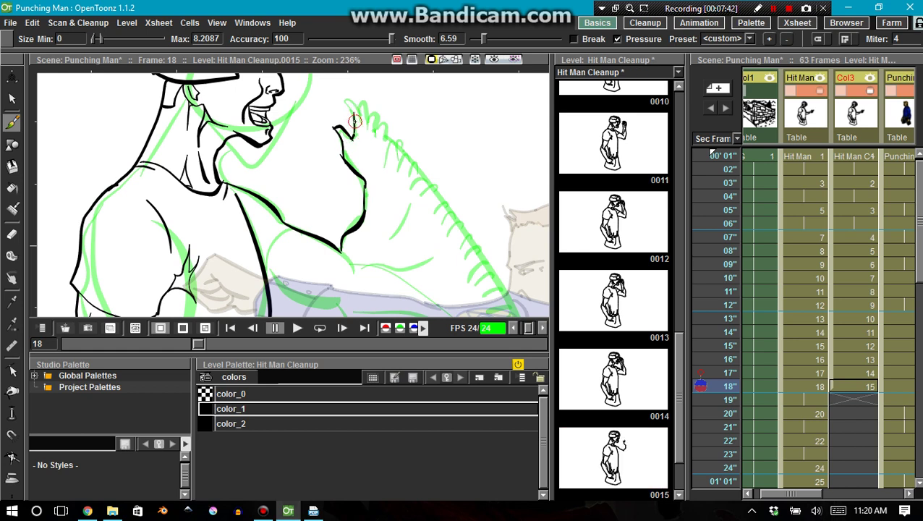
key(ctrl+z)
drag(353, 133, 354, 127)
drag(352, 103, 368, 119)
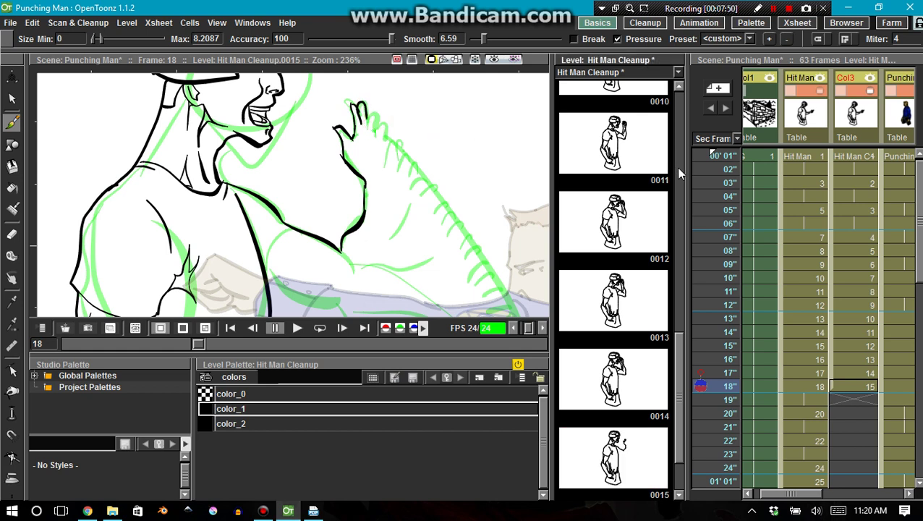
key(ctrl+z)
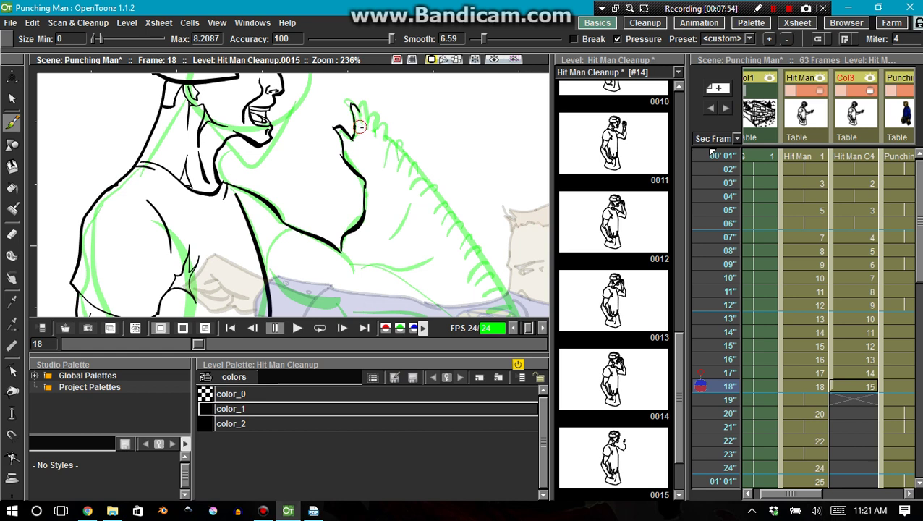
mouse_move(360, 119)
mouse_down()
mouse_move(364, 104)
mouse_move(367, 130)
mouse_move(369, 115)
mouse_move(374, 133)
mouse_move(384, 126)
mouse_move(344, 142)
mouse_move(367, 129)
mouse_move(362, 144)
mouse_move(377, 138)
mouse_move(374, 159)
mouse_move(314, 125)
mouse_up()
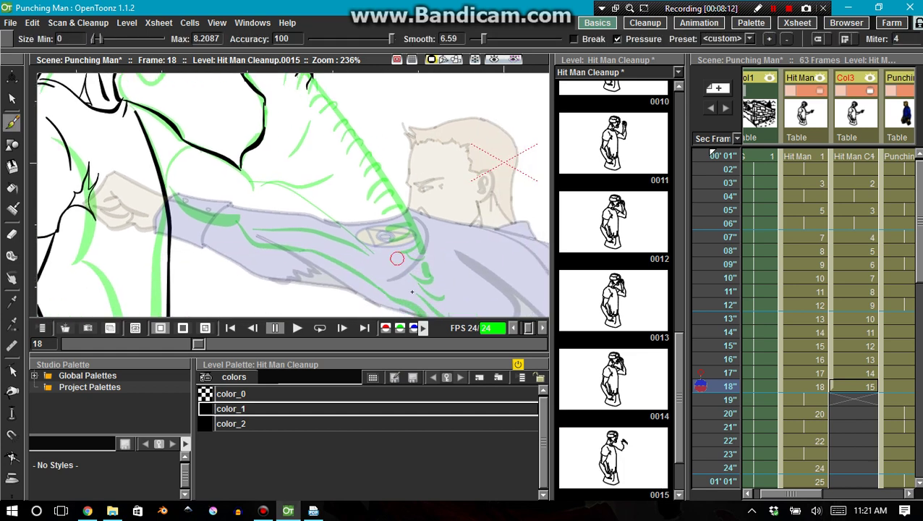
- Draw the curved sleeve line from the front of the chest up to the upper arm contour
key(space)
drag(434, 293, 432, 226)
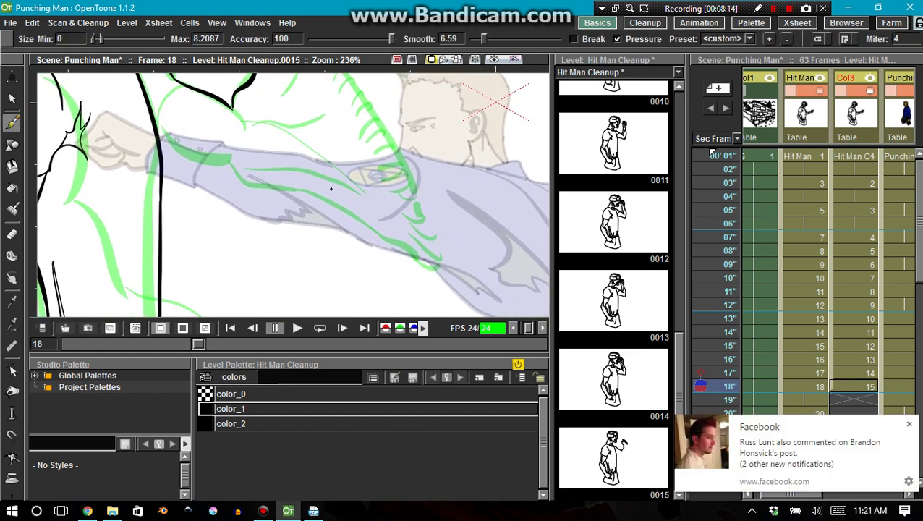
key(space)
drag(262, 179, 332, 235)
key(b)
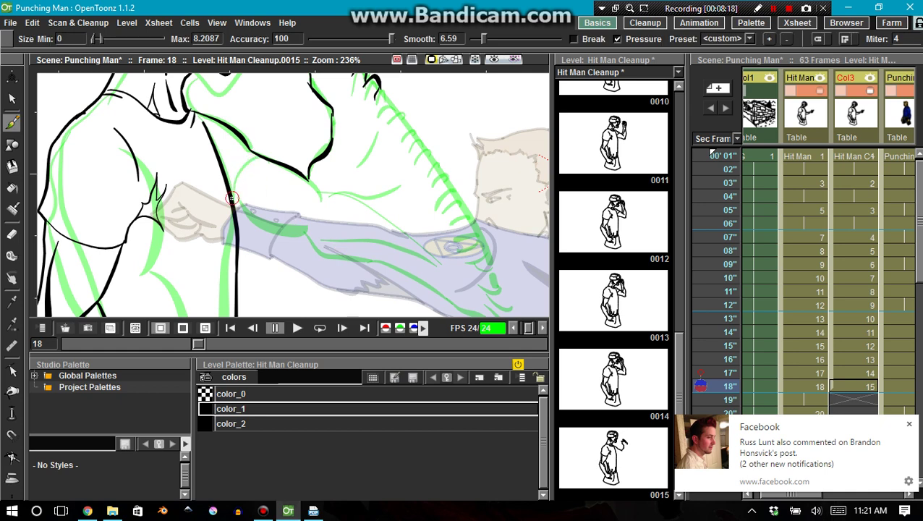
mouse_move(233, 194)
mouse_down()
mouse_move(240, 166)
mouse_move(259, 152)
mouse_up()
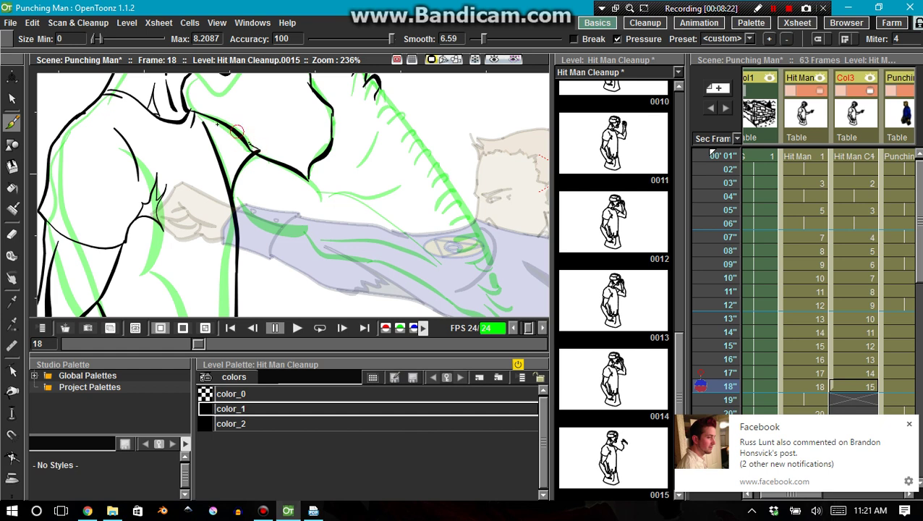
- Delete the two overlapping shoulder strokes between the neck and the sleeve line
scroll(220, 129, up, 3)
scroll(220, 129, up, 1)
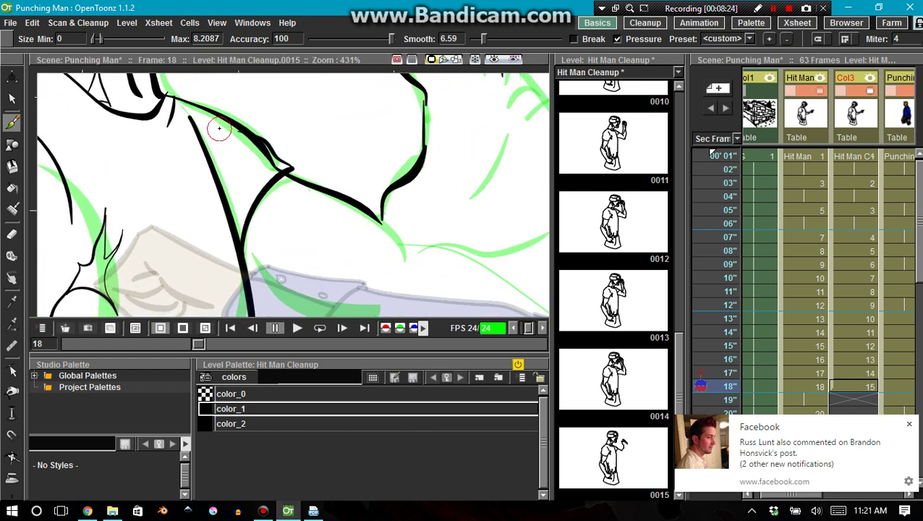
key(c)
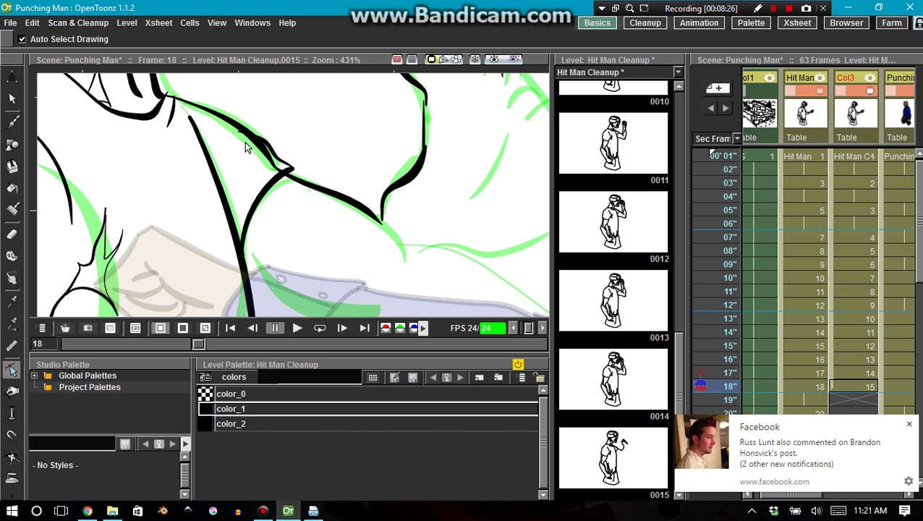
key(b)
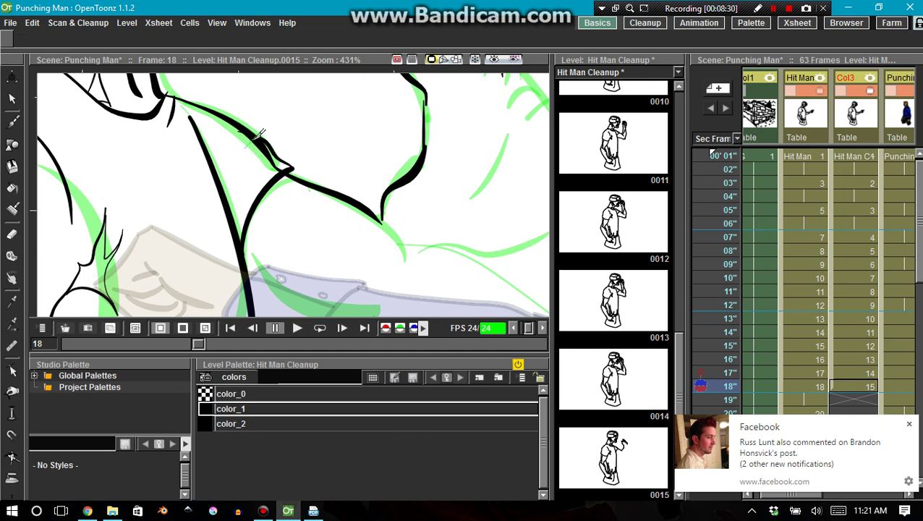
key(s)
click(267, 150)
key(Delete)
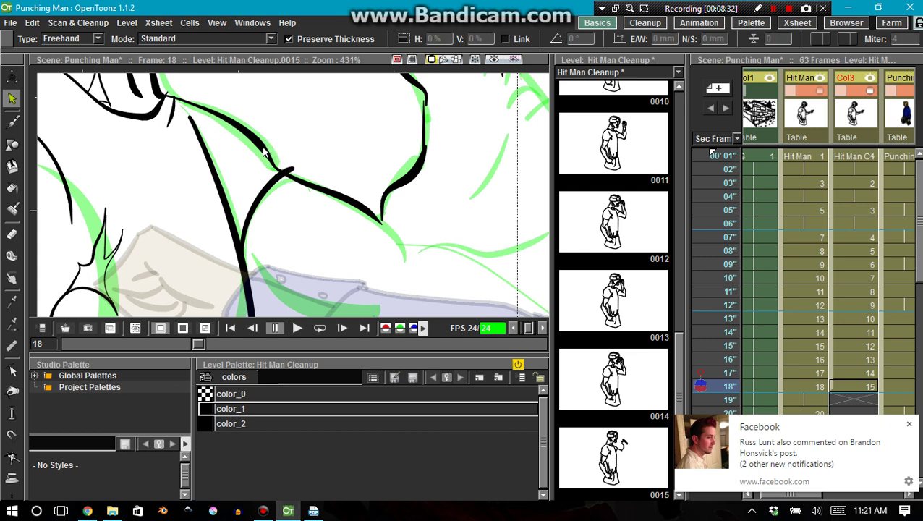
click(263, 151)
key(Delete)
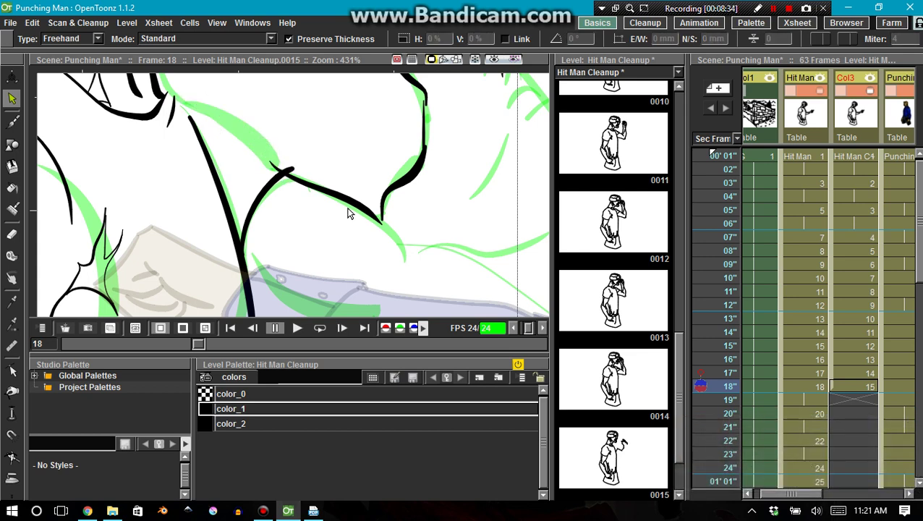
- Move the shoulder-side end point of the upper arm stroke onto the sleeve line with the Control Point Editor
key(a)
click(273, 170)
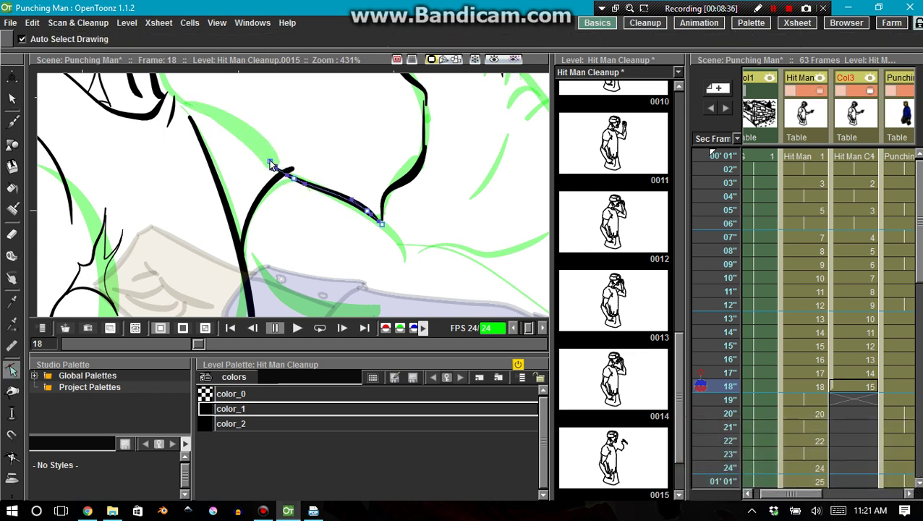
drag(277, 167, 285, 173)
- Redraw the shoulder line from the neck to the sleeve line using a maximum brush size of 7.04752
key(b)
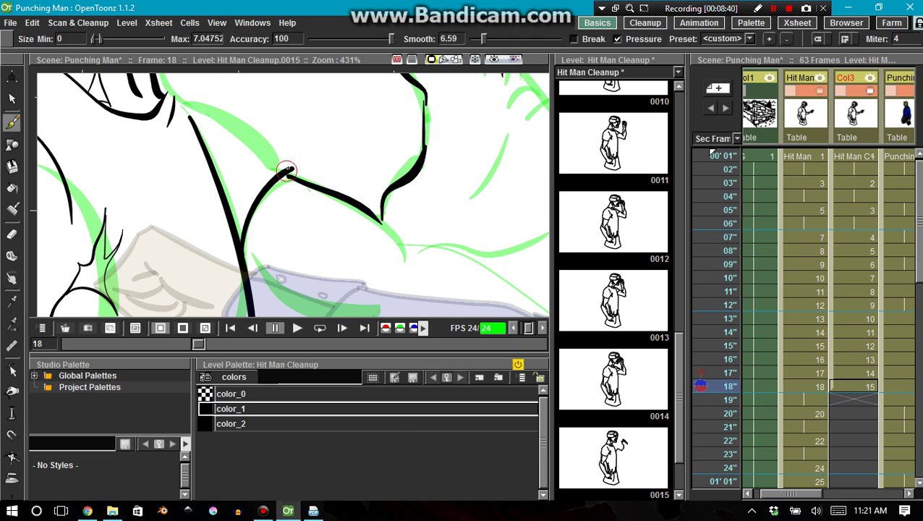
mouse_move(293, 166)
mouse_down()
mouse_move(266, 134)
mouse_move(160, 90)
mouse_move(175, 101)
mouse_up()
key(ctrl+z)
mouse_move(166, 92)
mouse_down()
mouse_move(234, 117)
mouse_move(292, 166)
mouse_up()
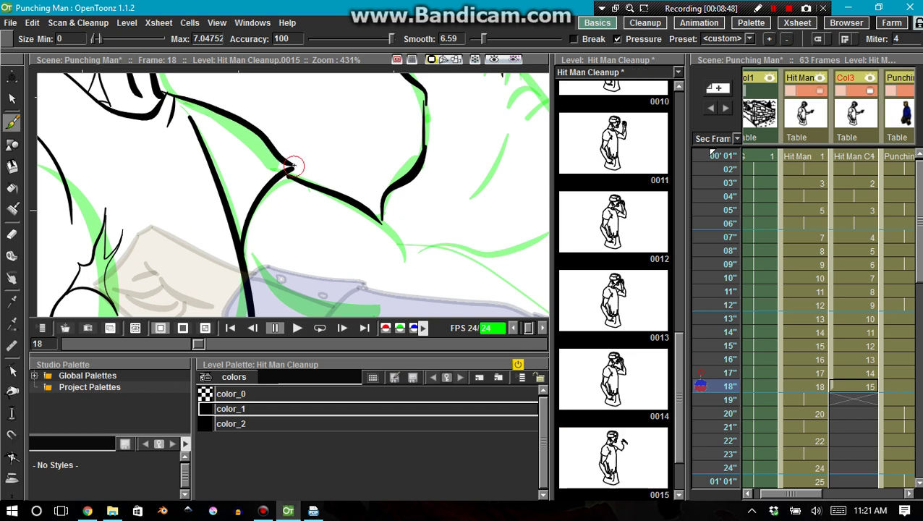
- Ink the lower contour of the smeared arm from the chest down to the lower hand, following the rough
scroll(336, 203, down, 2)
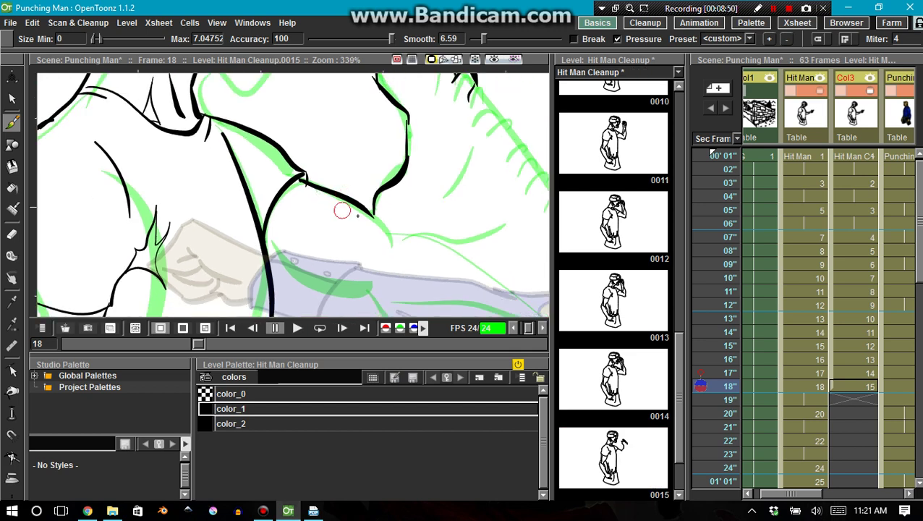
mouse_move(425, 217)
mouse_down()
mouse_move(196, 155)
mouse_move(140, 174)
mouse_up()
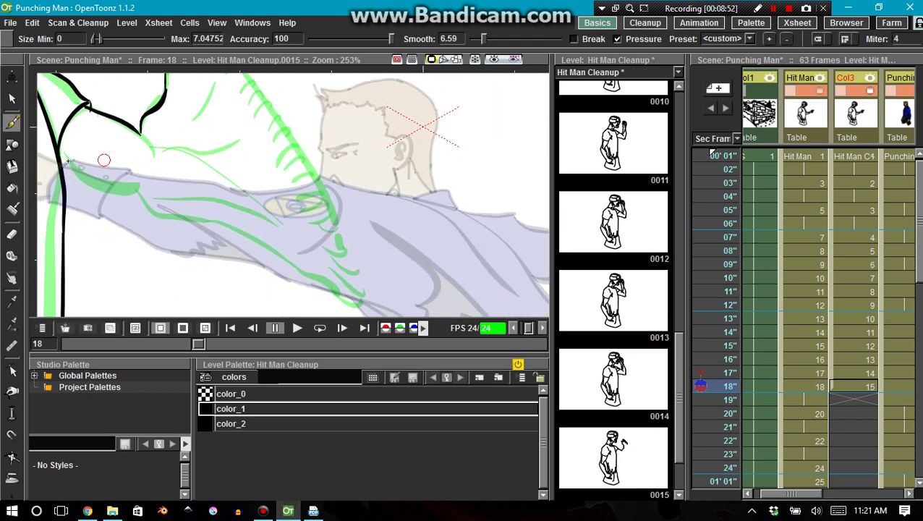
mouse_move(59, 154)
mouse_down()
mouse_move(98, 188)
mouse_move(154, 203)
mouse_move(139, 188)
mouse_move(157, 215)
mouse_move(206, 218)
mouse_move(176, 217)
mouse_move(250, 238)
mouse_move(289, 265)
mouse_up()
key(ctrl+z)
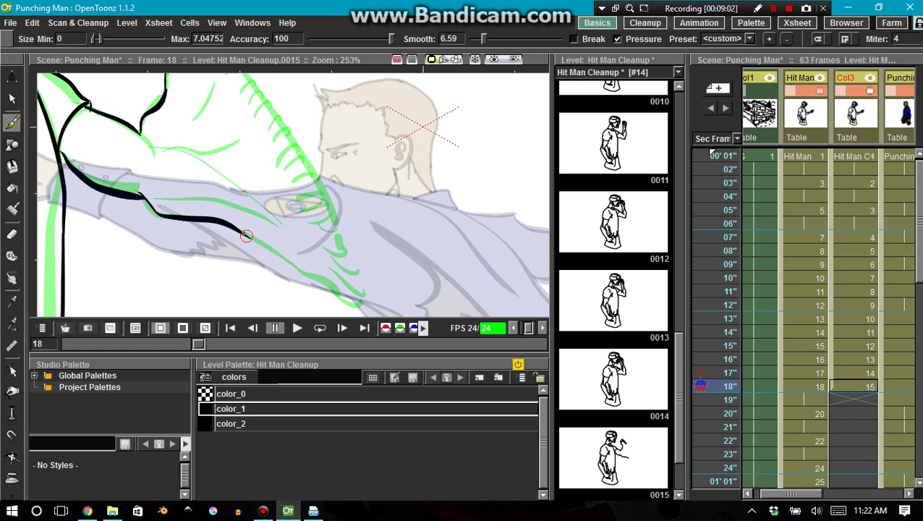
mouse_move(252, 237)
mouse_down()
mouse_move(323, 288)
mouse_move(320, 278)
mouse_move(336, 301)
mouse_move(359, 303)
mouse_up()
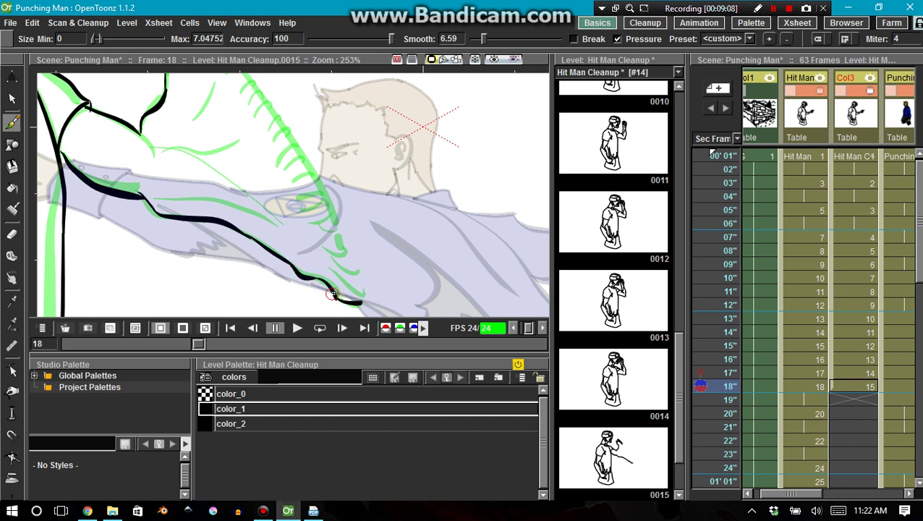
- Draw the fingers of the lower hand at the end of the smeared arm's lower contour
key(ctrl+z)
mouse_move(339, 300)
mouse_down()
mouse_move(350, 283)
mouse_move(346, 303)
mouse_up()
key(ctrl+z)
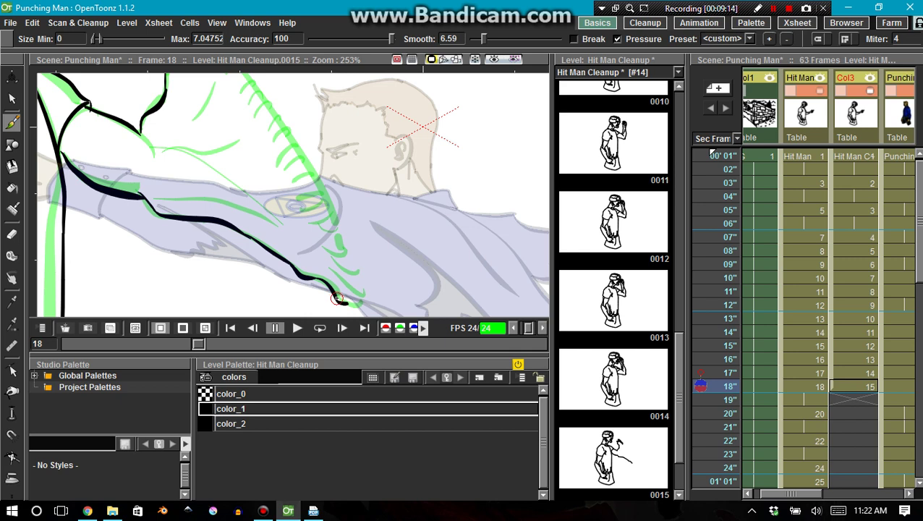
key(ctrl+z)
mouse_move(337, 297)
mouse_down()
mouse_move(350, 303)
mouse_move(343, 284)
mouse_move(365, 290)
mouse_move(355, 276)
mouse_up()
scroll(352, 273, down, 2)
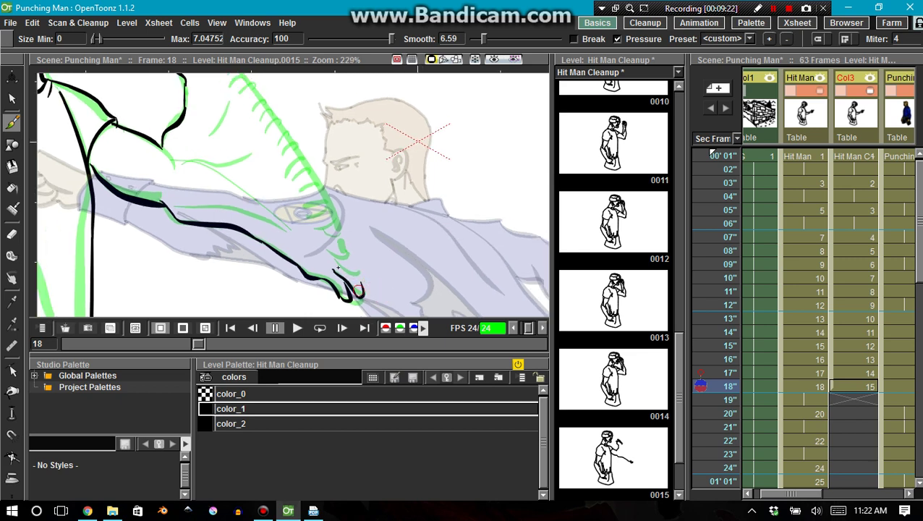
scroll(313, 251, down, 5)
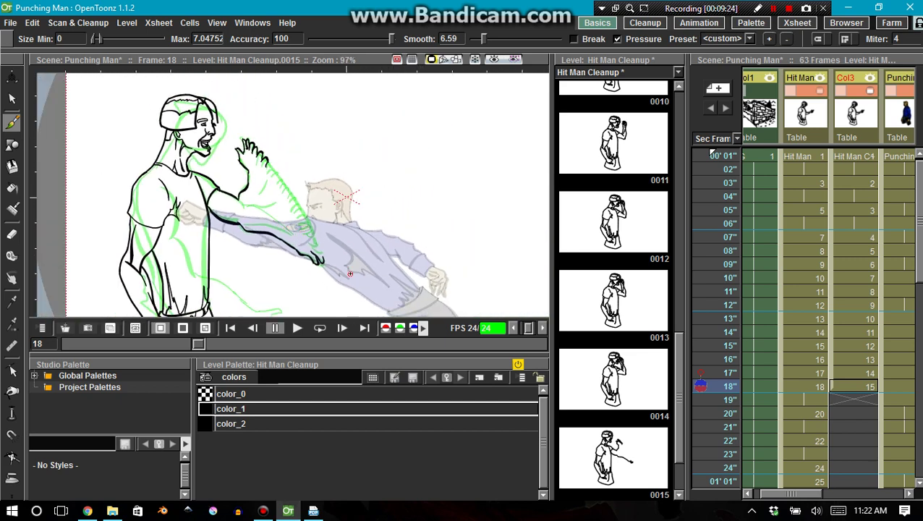